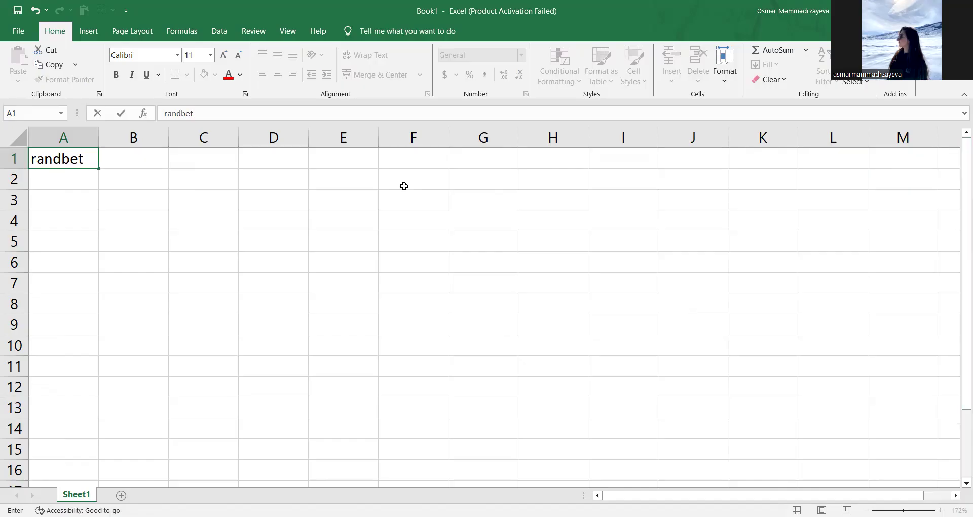
- Complete the label randbetween in cell A1 and autofit the width of column A
{"action": "type", "text": "ween"}
{"action": "double_click", "coordinate": [99, 138]}
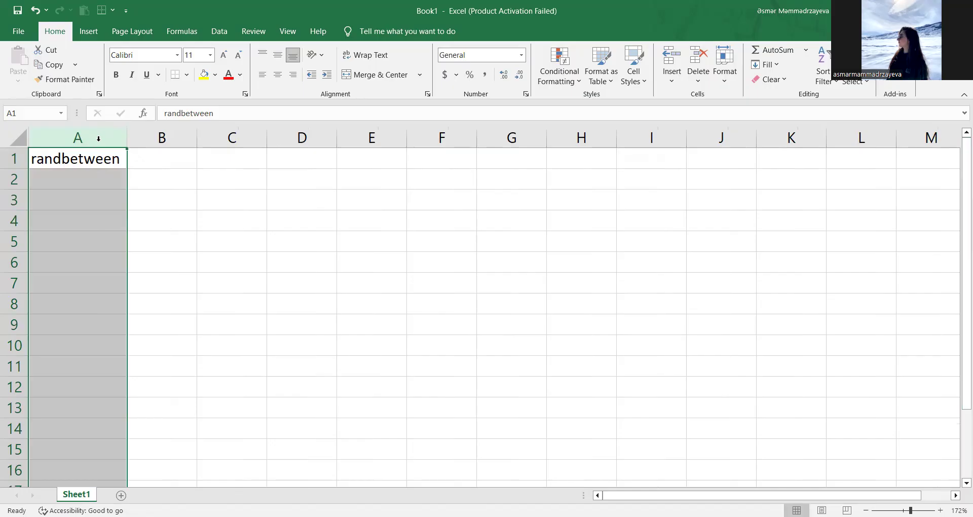
- Enter the limit values 525 in cell D1 and 2654 in cell F1
{"action": "left_click", "coordinate": [323, 158]}
{"action": "type", "text": "525"}
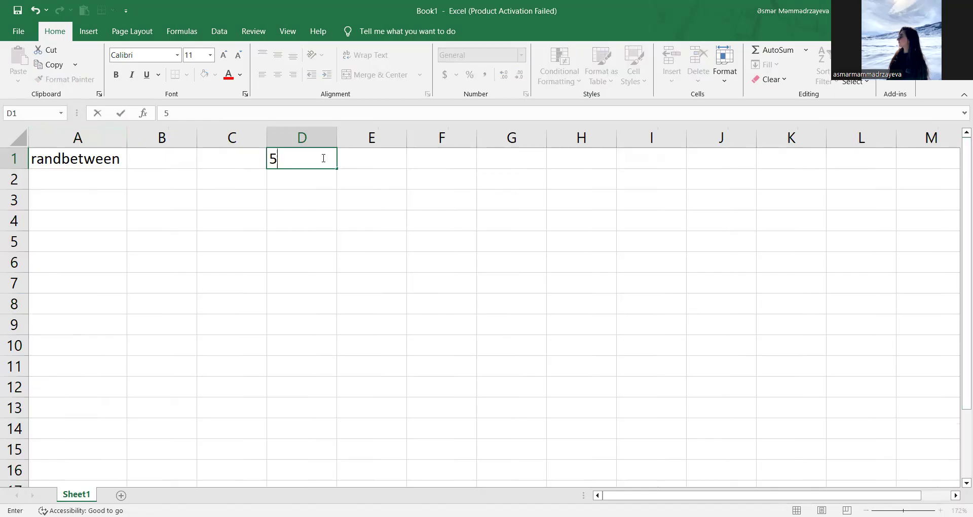
{"action": "left_click", "coordinate": [441, 161]}
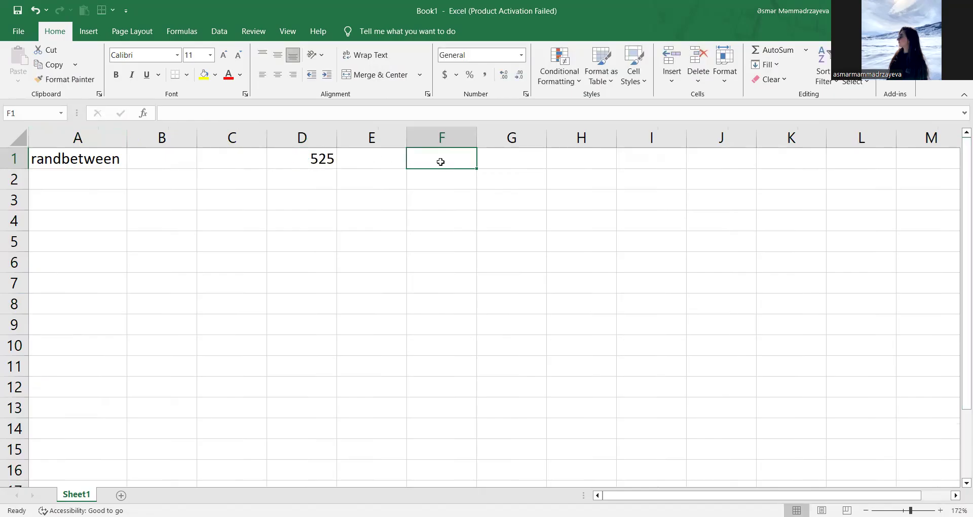
{"action": "type", "text": "2654"}
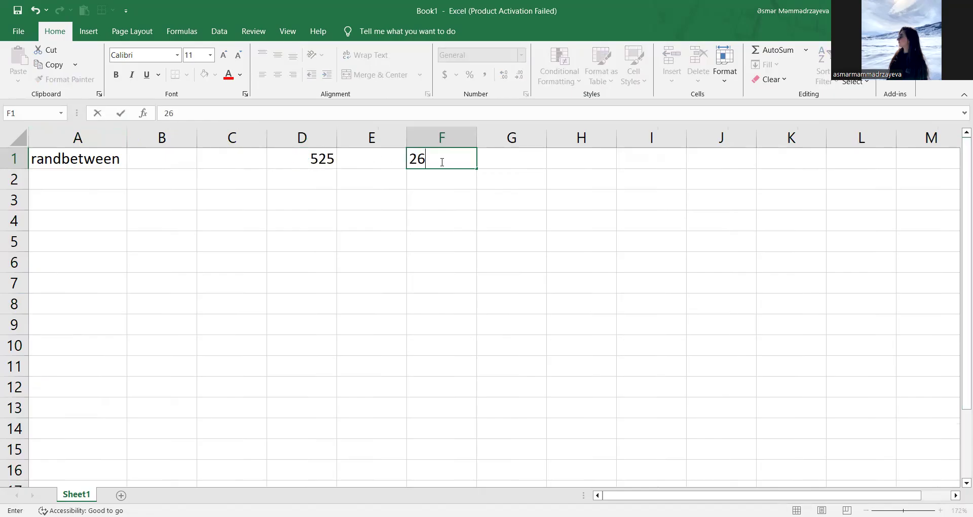
- Enter a RANDBETWEEN formula in cell G2 with D1 as the bottom value and F1 as the top value
{"action": "left_click", "coordinate": [517, 186]}
{"action": "type", "text": "=r"}
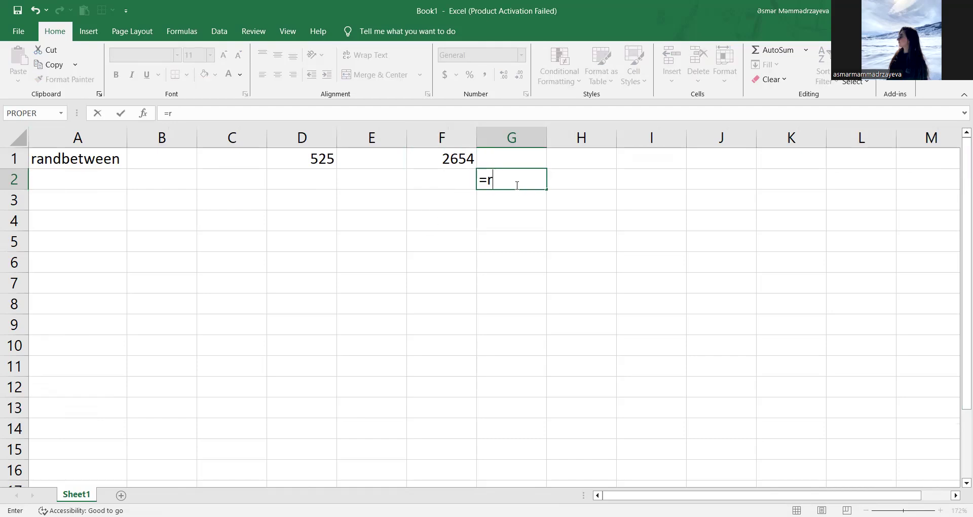
{"action": "type", "text": "and"}
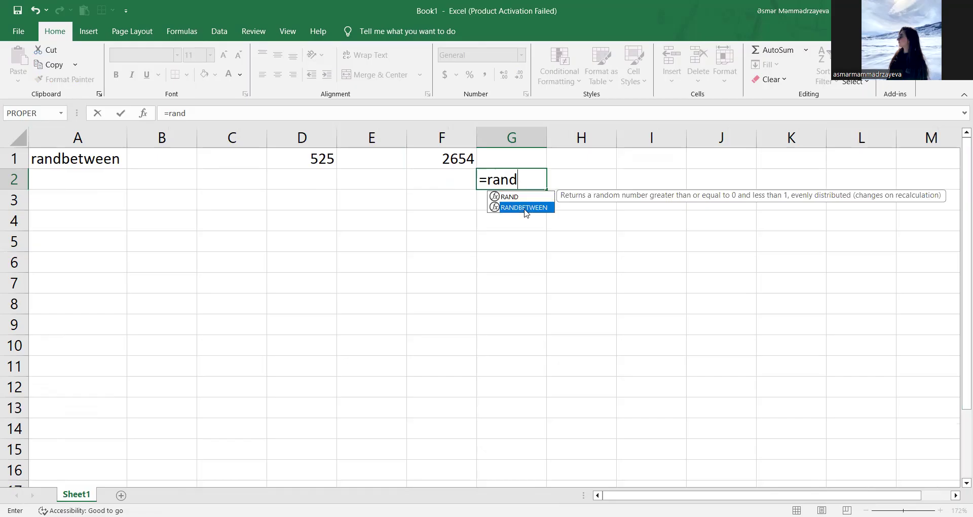
{"action": "double_click", "coordinate": [523, 208]}
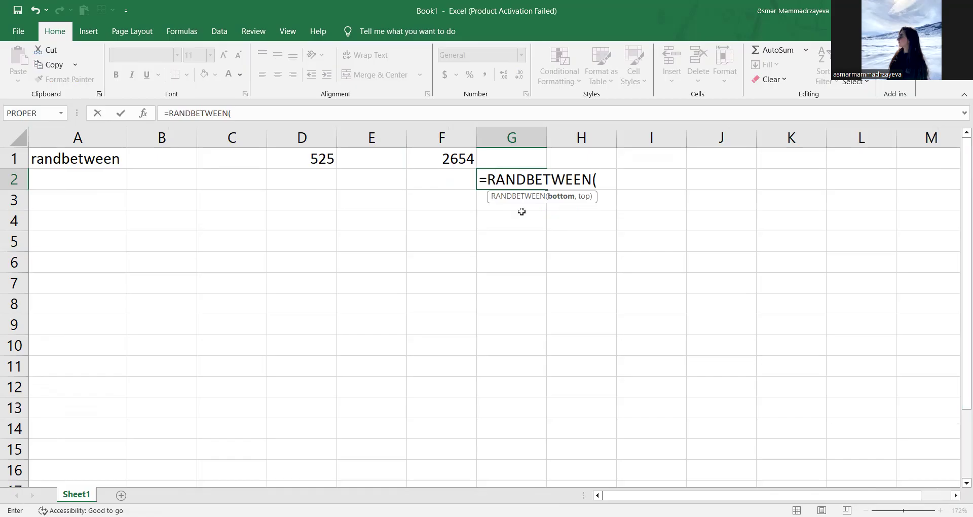
{"action": "left_click", "coordinate": [288, 165]}
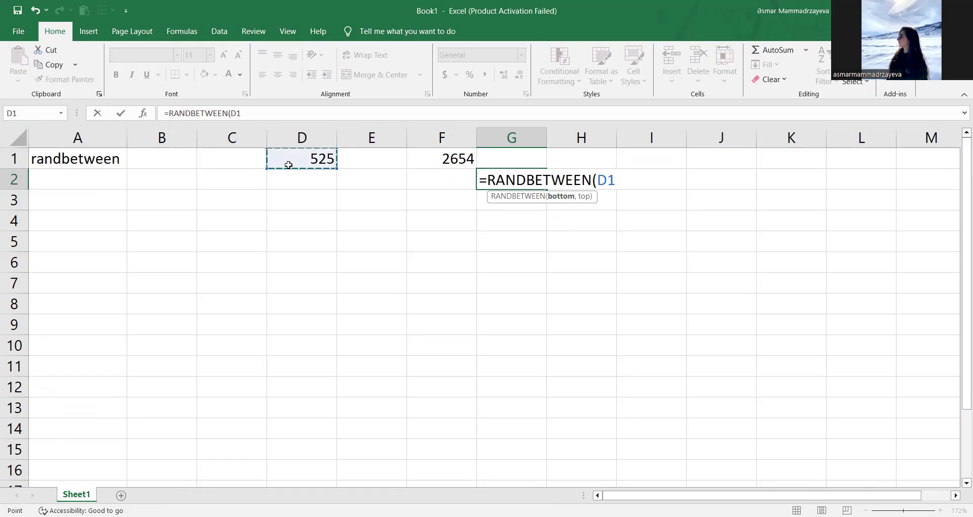
{"action": "type", "text": ","}
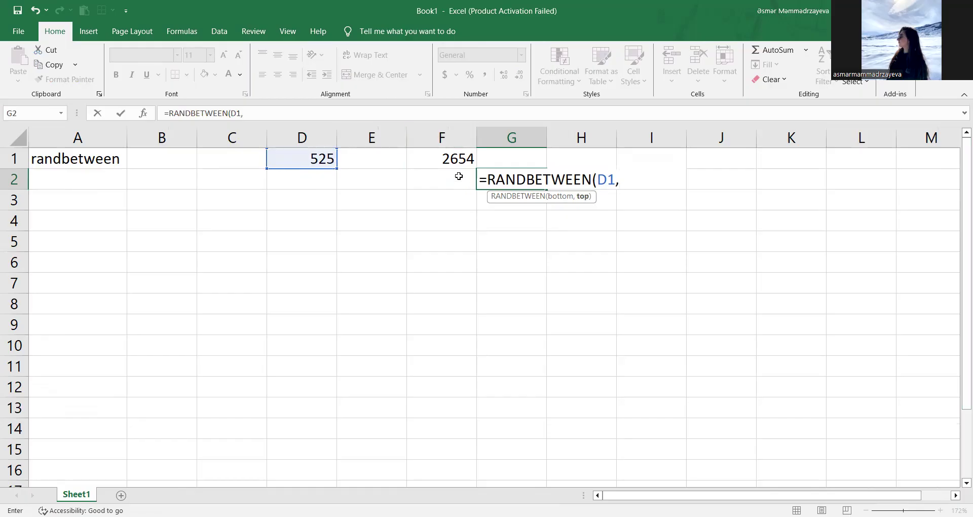
{"action": "left_click", "coordinate": [455, 159]}
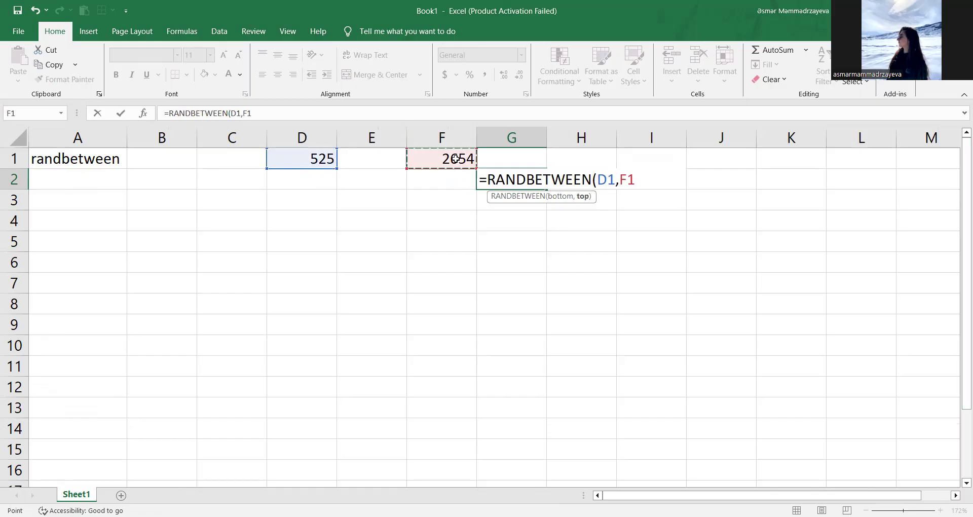
{"action": "key", "text": "Return"}
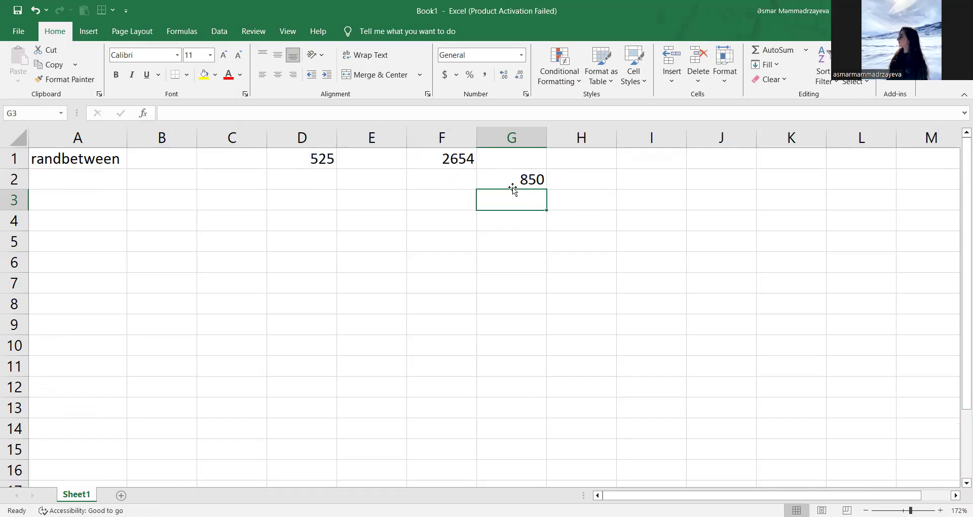
- Label cell A2 rows and enter a ROWS formula in cell D3 for the range G4:K10
{"action": "left_click", "coordinate": [49, 184]}
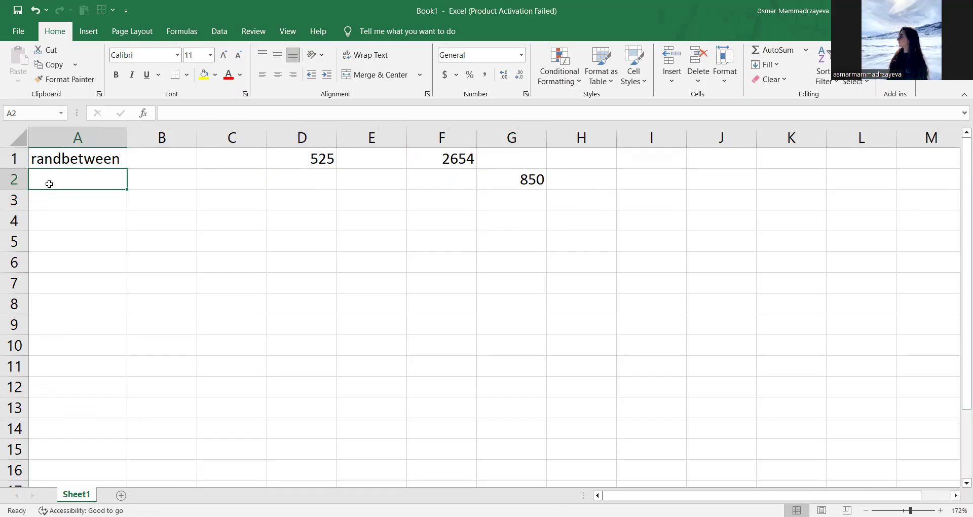
{"action": "type", "text": "rows"}
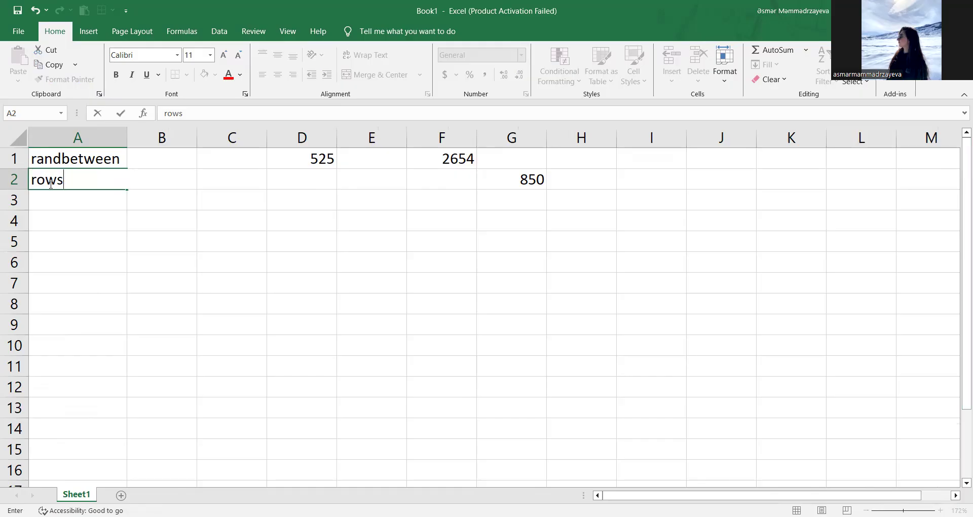
{"action": "left_click", "coordinate": [306, 206]}
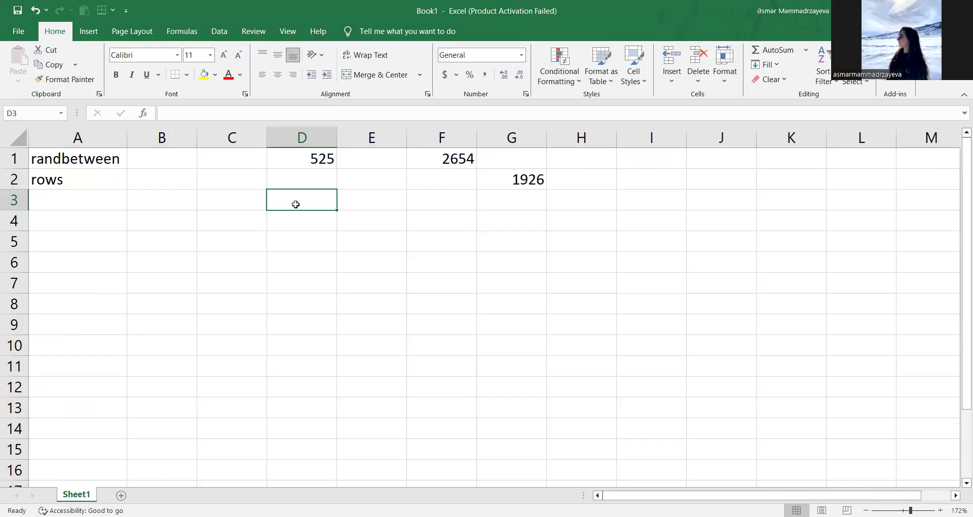
{"action": "type", "text": "="}
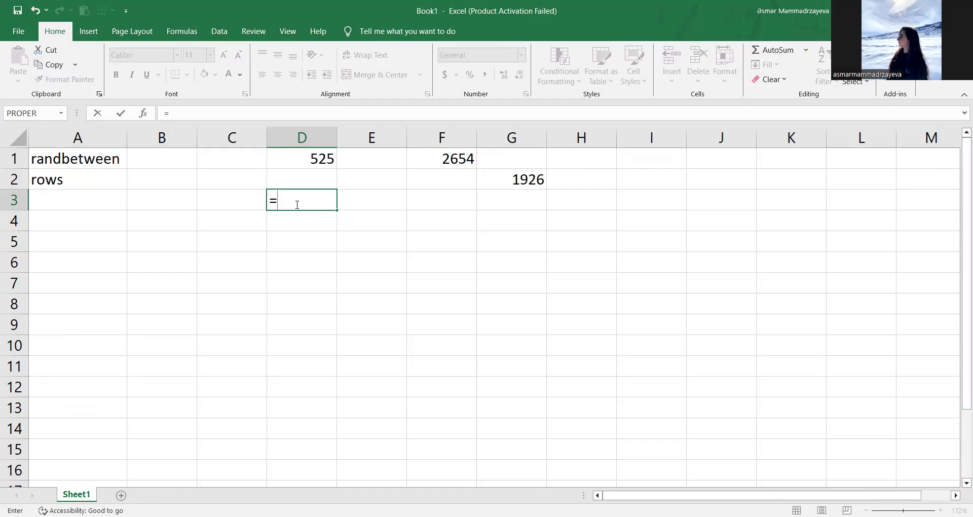
{"action": "type", "text": "rows"}
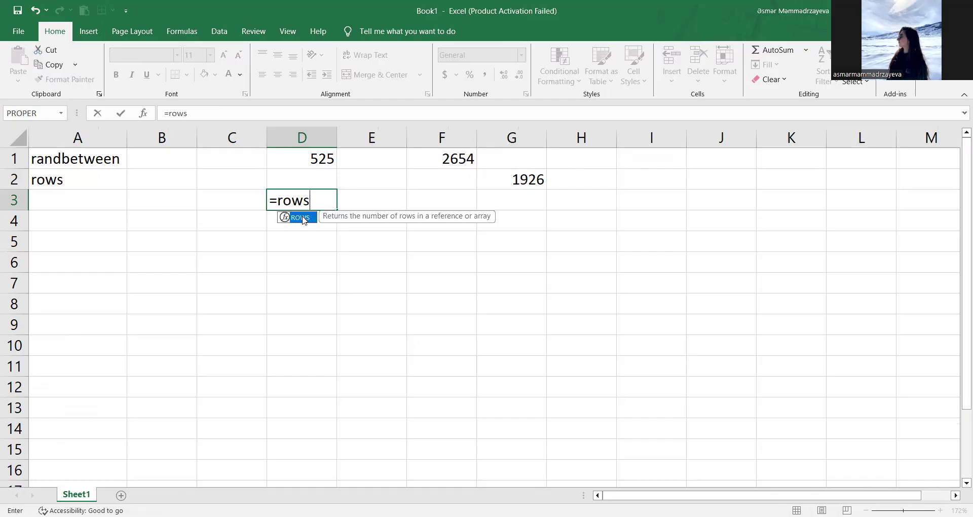
{"action": "double_click", "coordinate": [303, 218]}
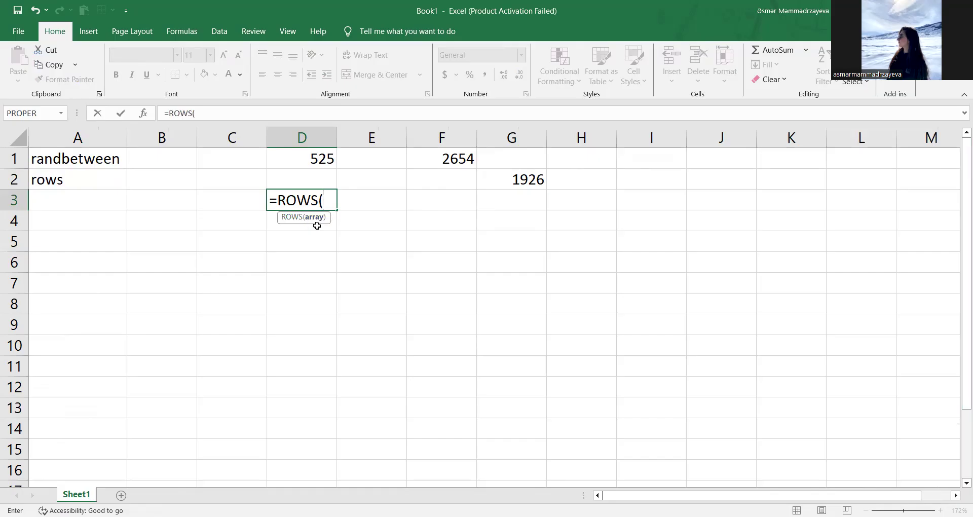
{"action": "left_click_drag", "start_coordinate": [517, 214], "coordinate": [588, 231]}
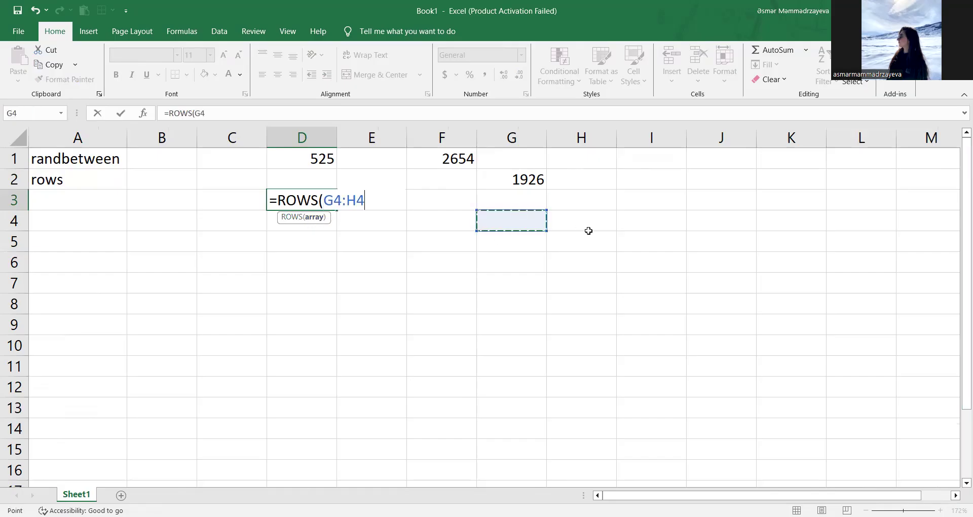
{"action": "left_click", "coordinate": [808, 337], "text": "shift"}
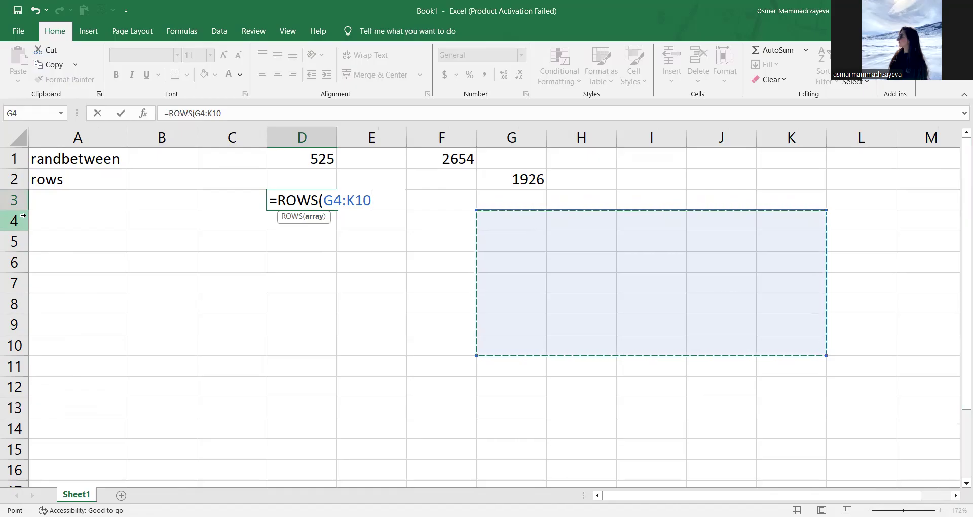
{"action": "key", "text": "Return"}
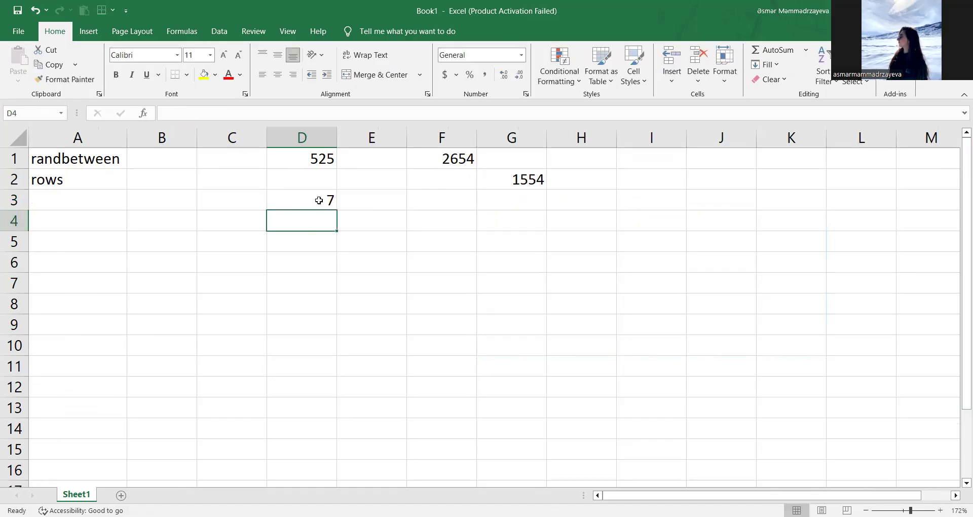
- Label cell A3 row, enter a ROW formula referencing K9 in cell F6, and reopen it to check its reference
{"action": "left_click", "coordinate": [83, 200]}
{"action": "type", "text": "row"}
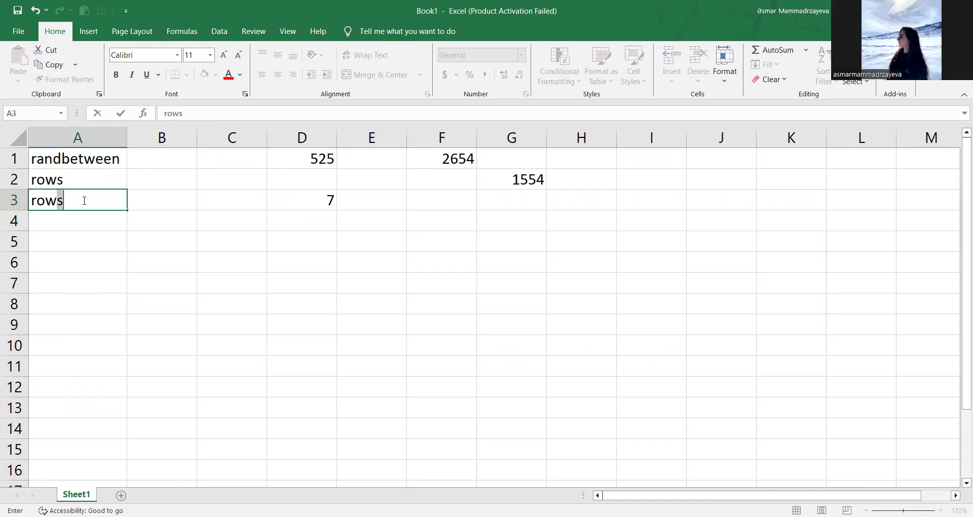
{"action": "key", "text": "BackSpace"}
{"action": "left_click", "coordinate": [448, 265]}
{"action": "type", "text": "="}
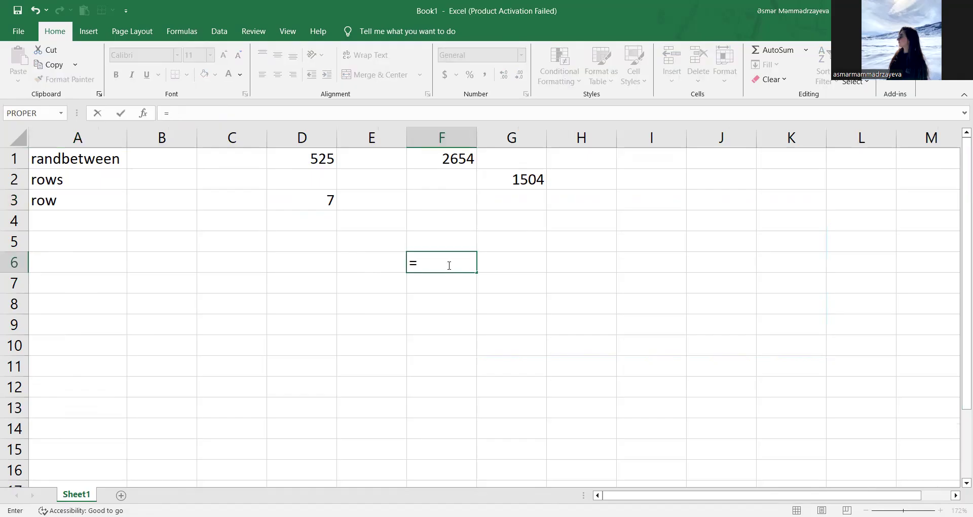
{"action": "type", "text": "ROW("}
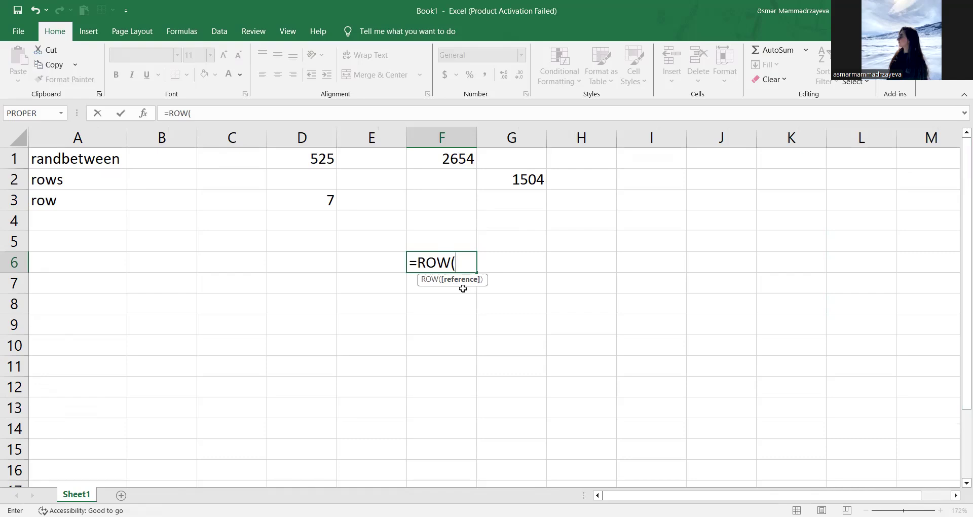
{"action": "left_click", "coordinate": [807, 328]}
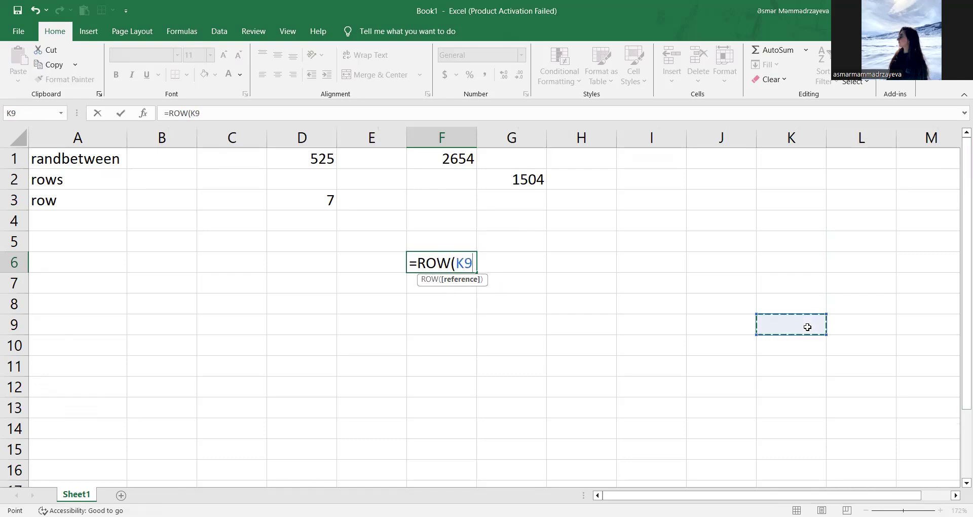
{"action": "key", "text": "Return"}
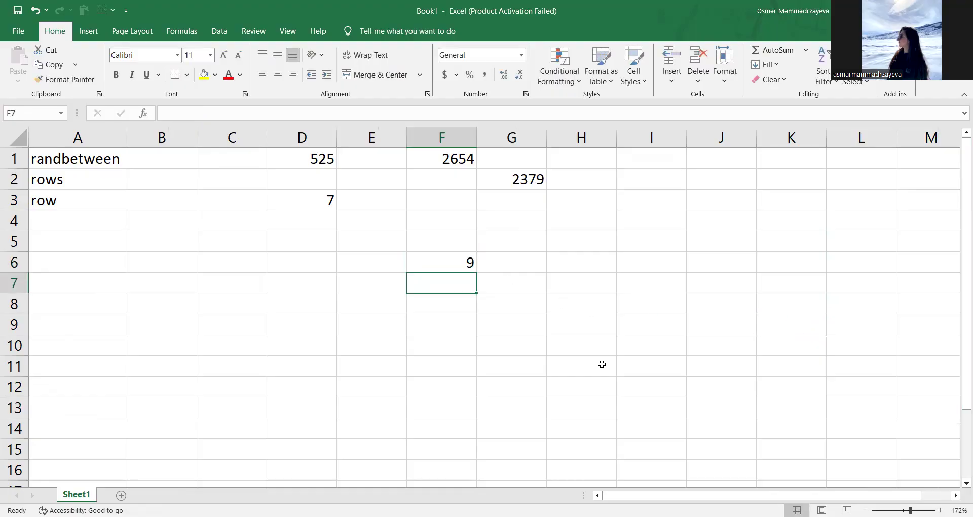
{"action": "double_click", "coordinate": [467, 264]}
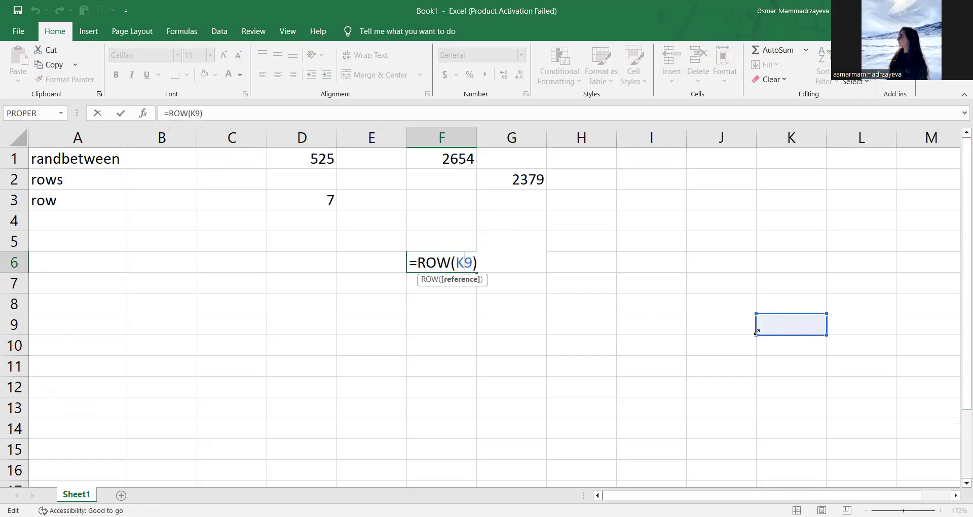
- Label cell A4 columns and enter a COLUMNS formula in cell E7 for the range I4:O4
{"action": "left_click", "coordinate": [104, 223]}
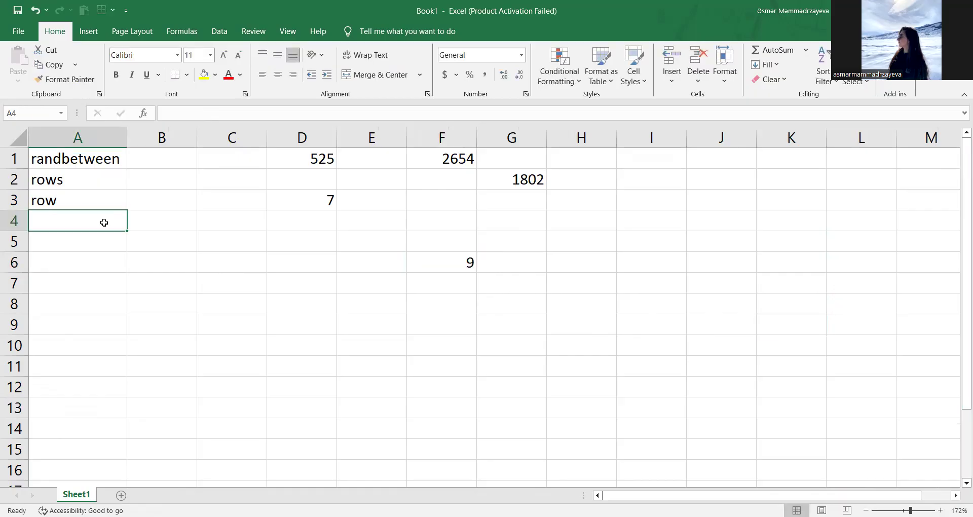
{"action": "type", "text": "columns"}
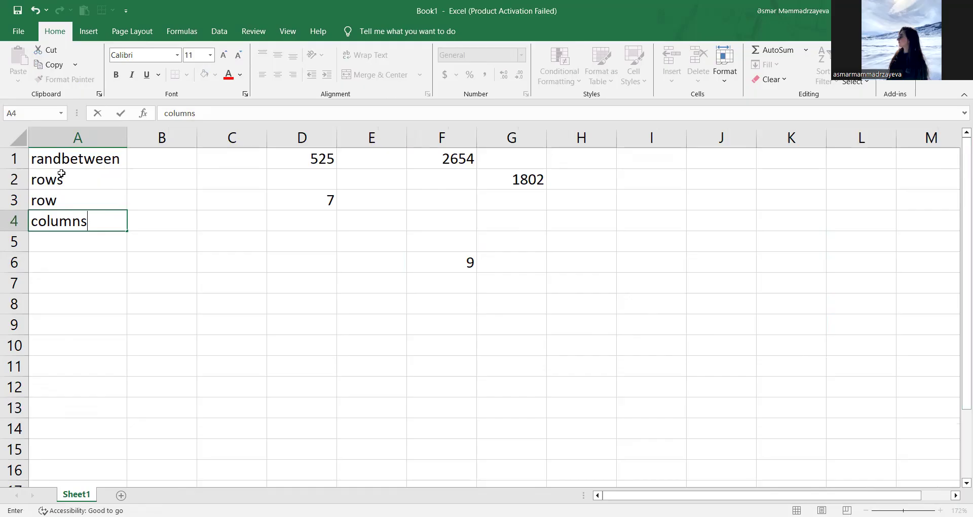
{"action": "left_click", "coordinate": [361, 292]}
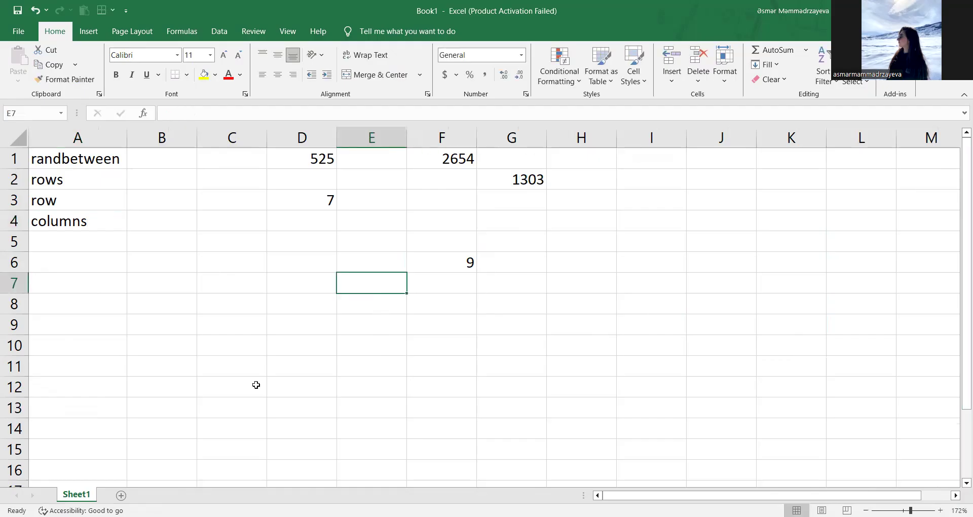
{"action": "type", "text": "="}
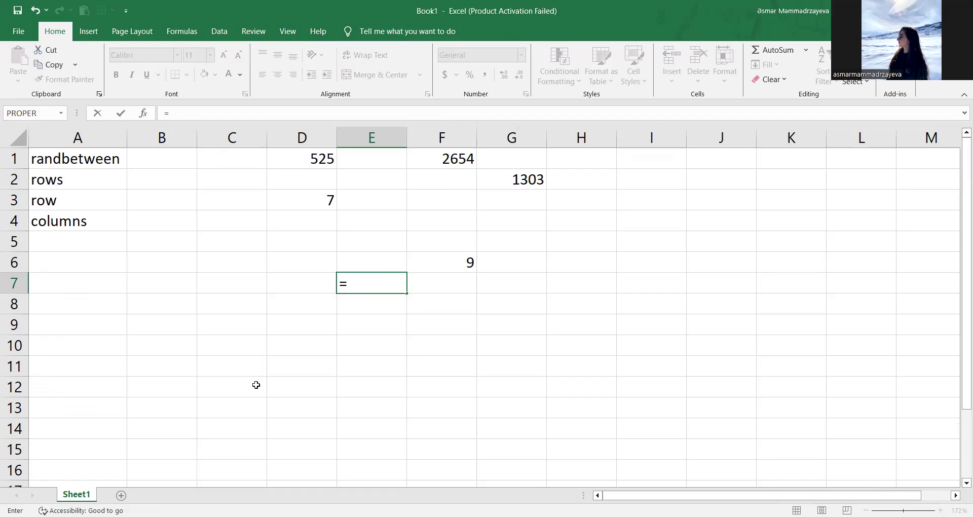
{"action": "type", "text": "COLUMNS("}
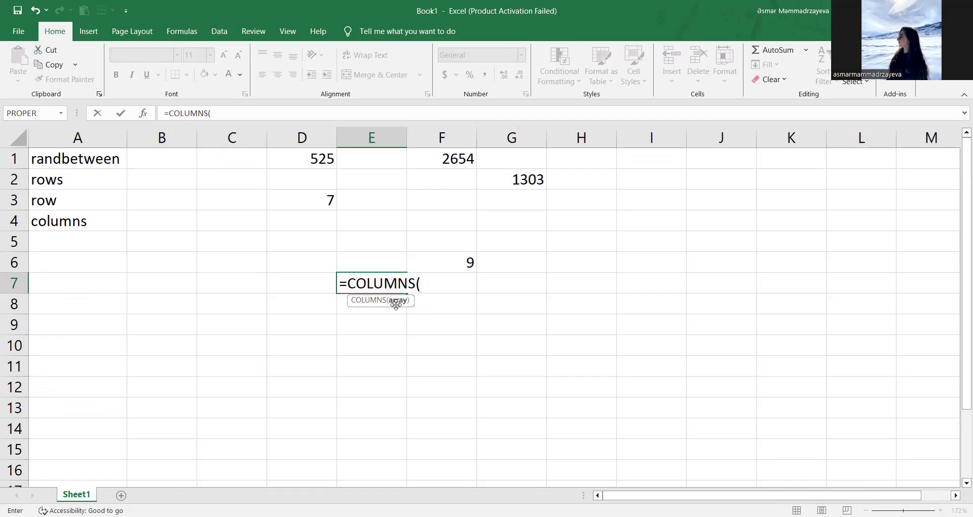
{"action": "left_click_drag", "start_coordinate": [648, 215], "coordinate": [789, 214]}
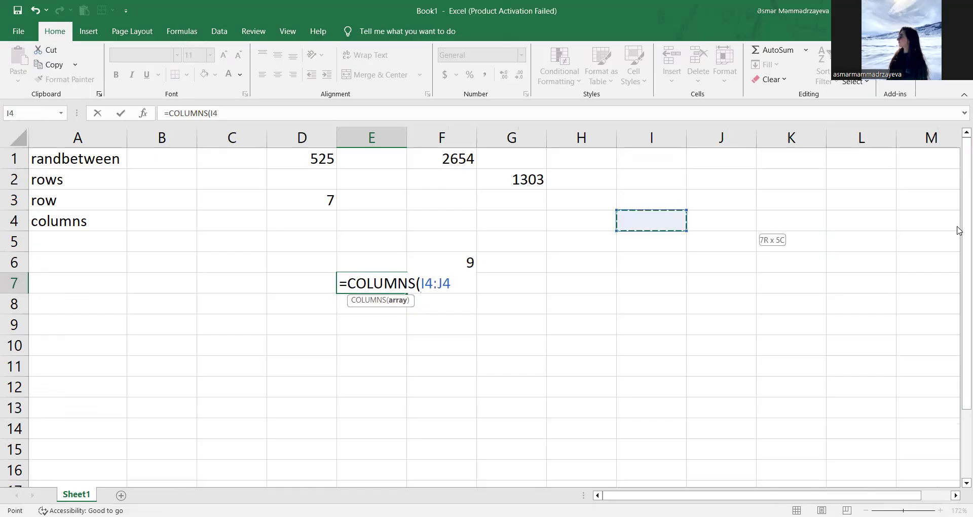
{"action": "left_click_drag", "start_coordinate": [960, 230], "coordinate": [960, 231]}
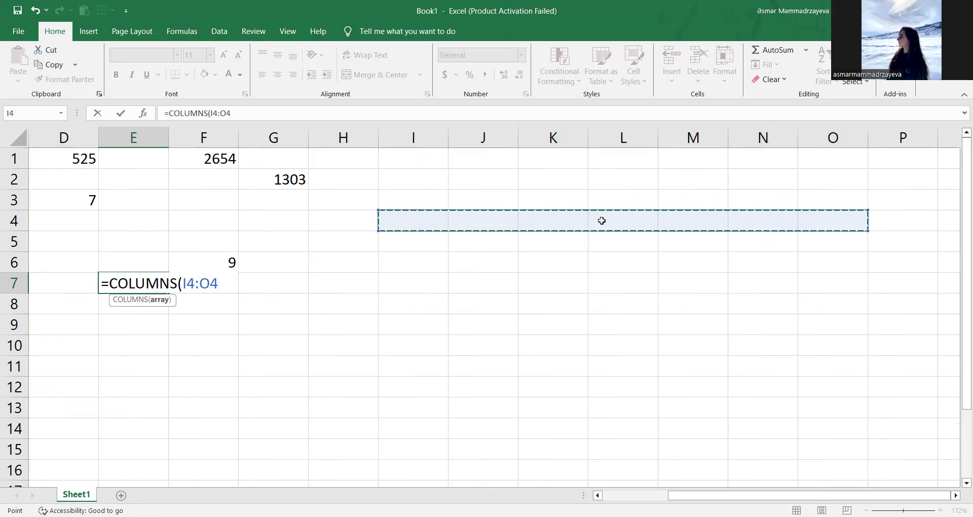
{"action": "key", "text": "Return"}
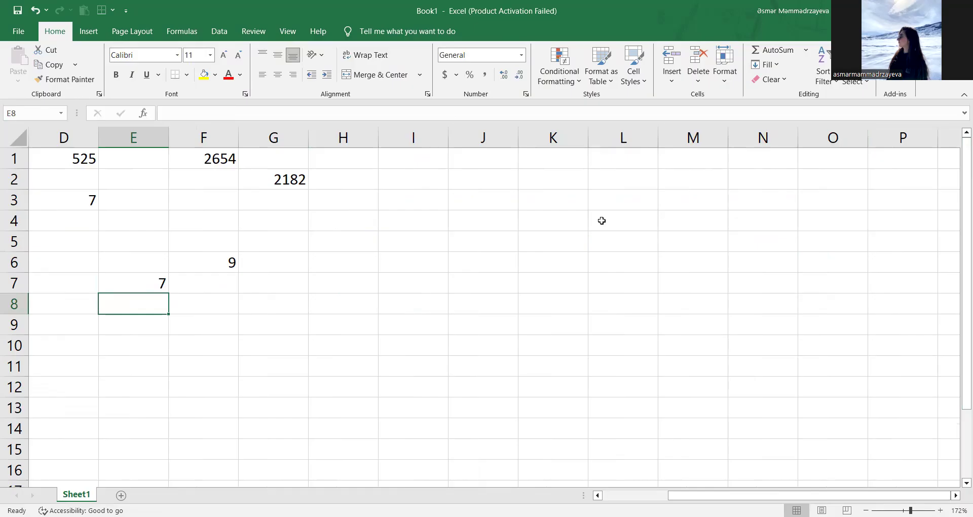
{"action": "left_click", "coordinate": [597, 495]}
{"action": "left_click", "coordinate": [597, 495]}
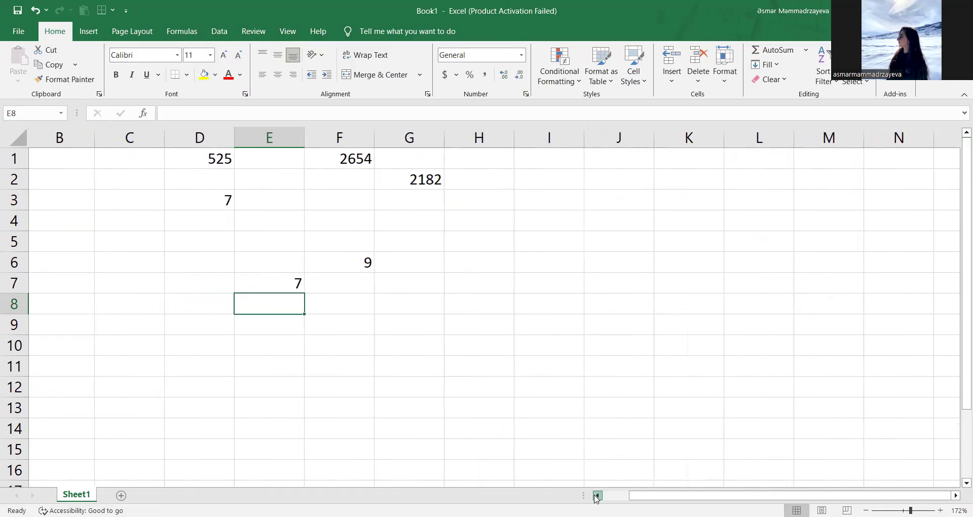
- Label cell A5 column and enter a COLUMN formula in cell G8 referencing K5
{"action": "left_click", "coordinate": [598, 495]}
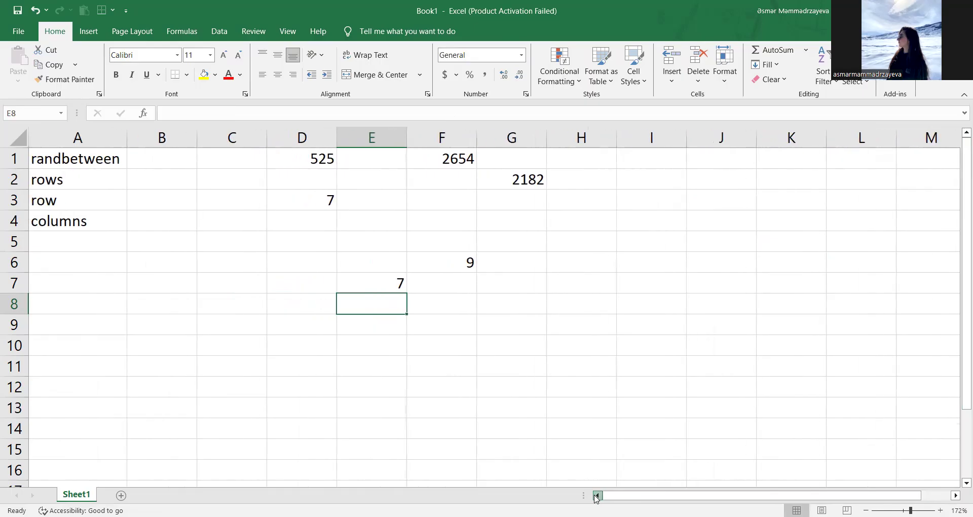
{"action": "left_click", "coordinate": [83, 247]}
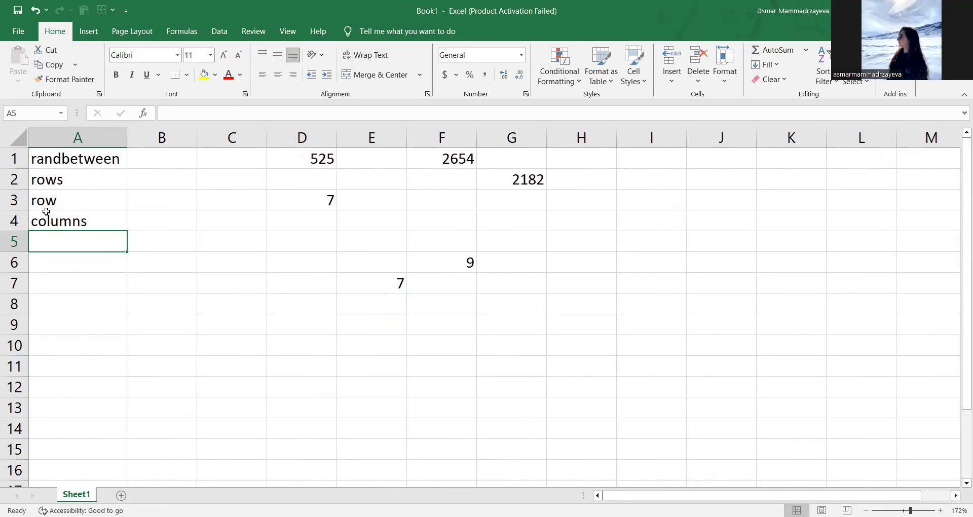
{"action": "type", "text": "columns"}
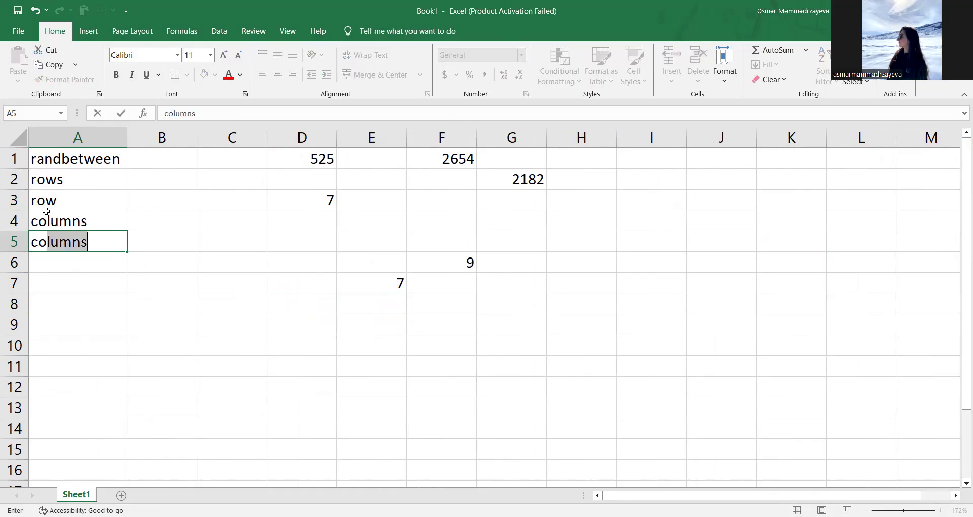
{"action": "key", "text": "BackSpace"}
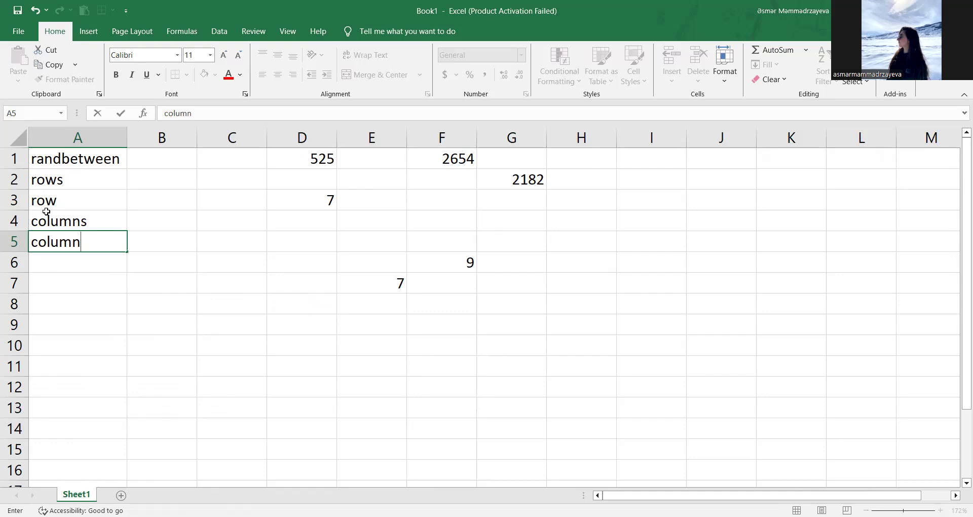
{"action": "left_click", "coordinate": [493, 311]}
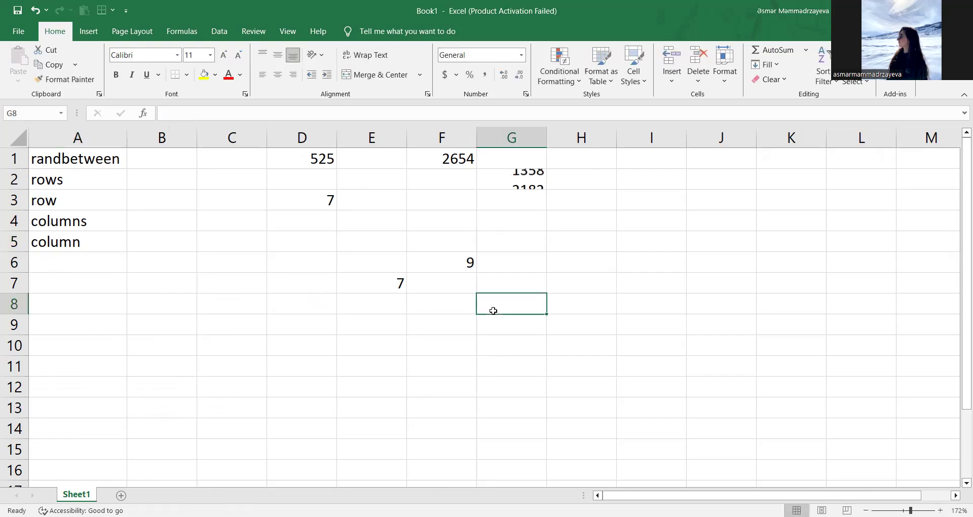
{"action": "type", "text": "=column"}
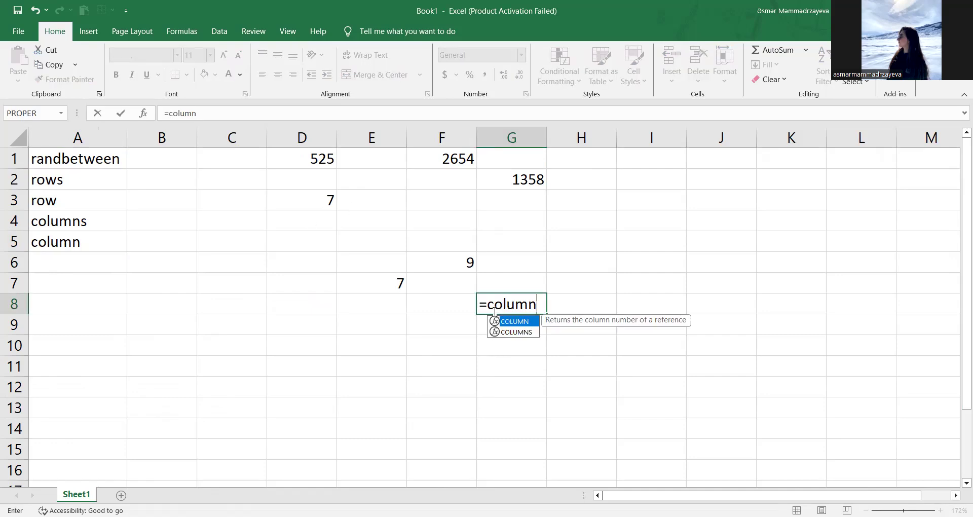
{"action": "key", "text": "Tab"}
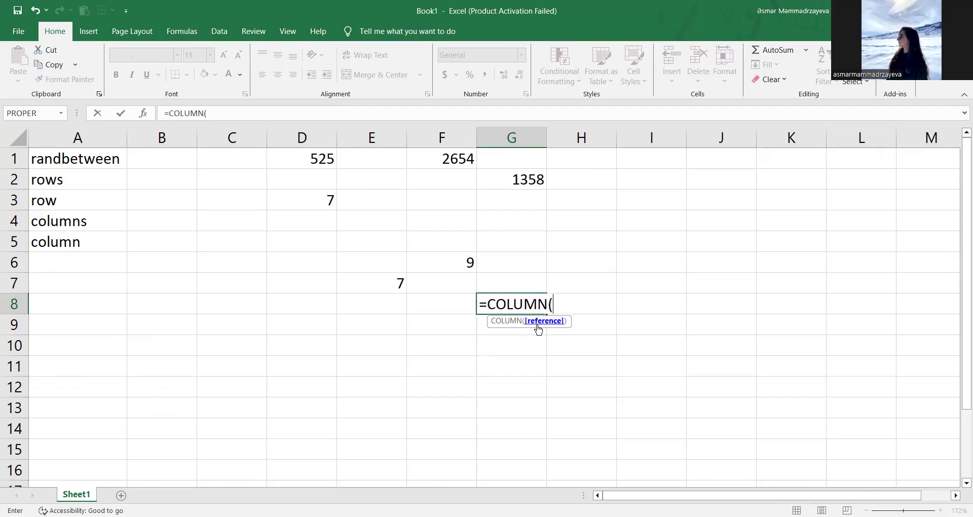
{"action": "left_click", "coordinate": [780, 243]}
{"action": "key", "text": "Return"}
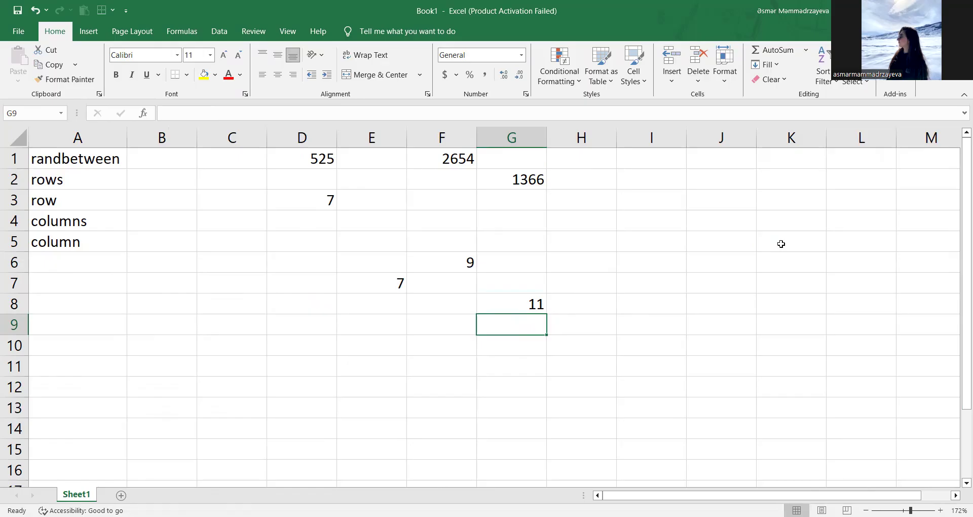
- Label cell A6 quotient and enter the number 21 in cell H5
{"action": "left_click", "coordinate": [78, 259]}
{"action": "type", "text": "q"}
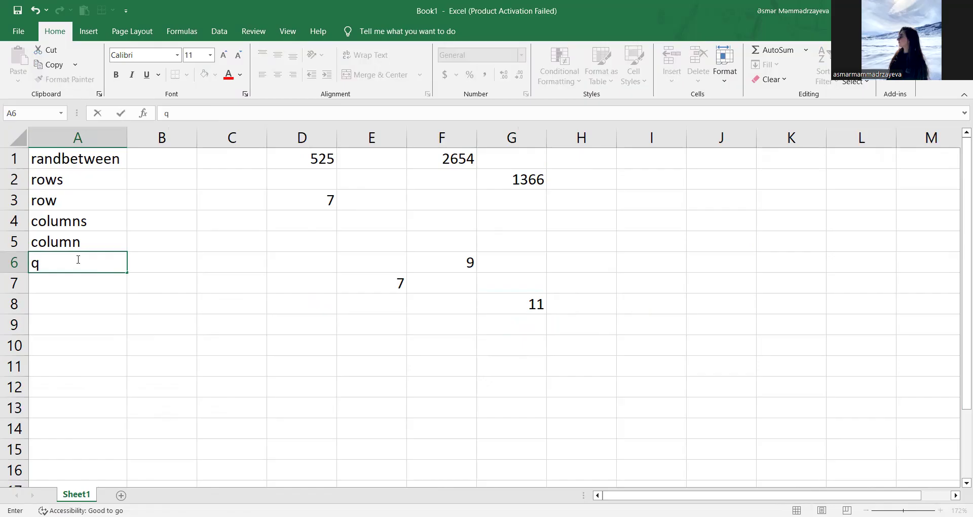
{"action": "type", "text": "uotient"}
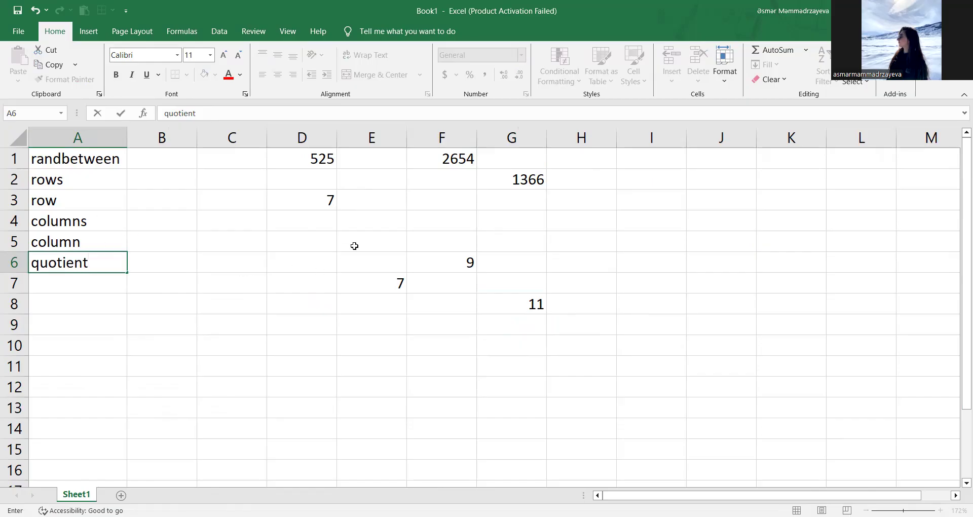
{"action": "left_click", "coordinate": [377, 328]}
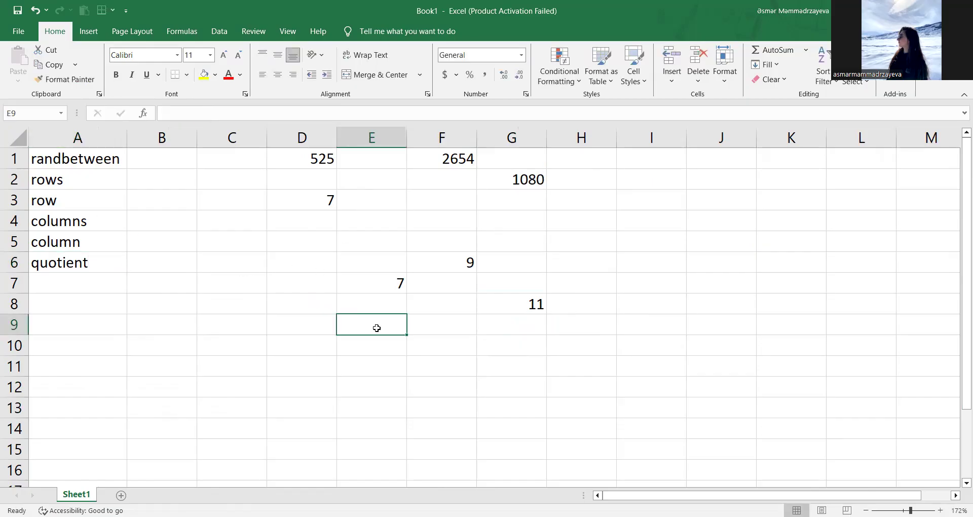
{"action": "left_click", "coordinate": [569, 250]}
{"action": "type", "text": "21"}
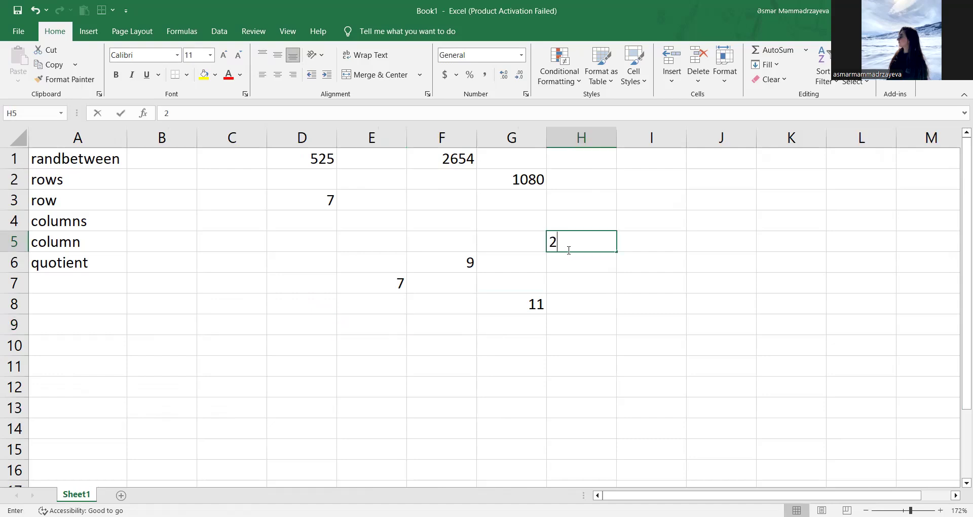
- Enter a QUOTIENT formula in cell E9 with H5 as the numerator and E7 as the denominator
{"action": "left_click", "coordinate": [398, 330]}
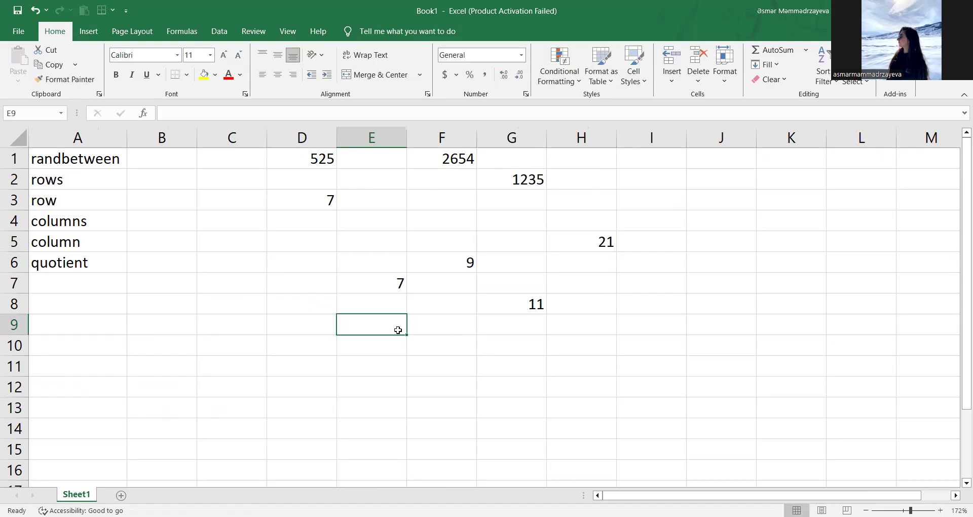
{"action": "type", "text": "="}
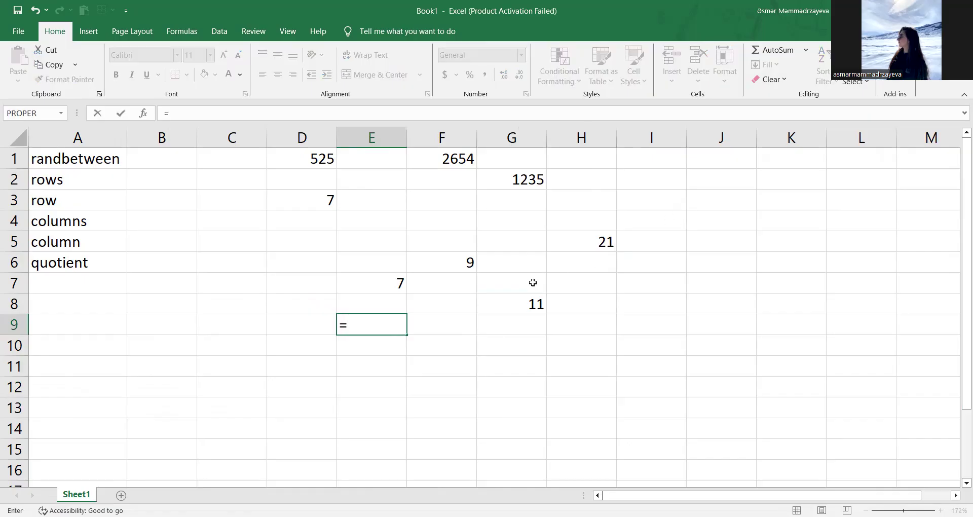
{"action": "type", "text": "q"}
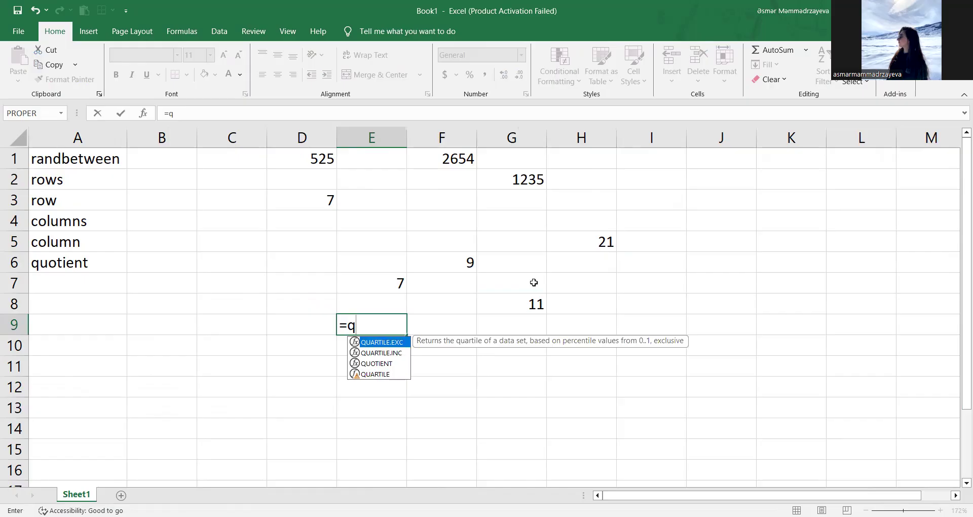
{"action": "left_click", "coordinate": [364, 364]}
{"action": "double_click", "coordinate": [365, 363]}
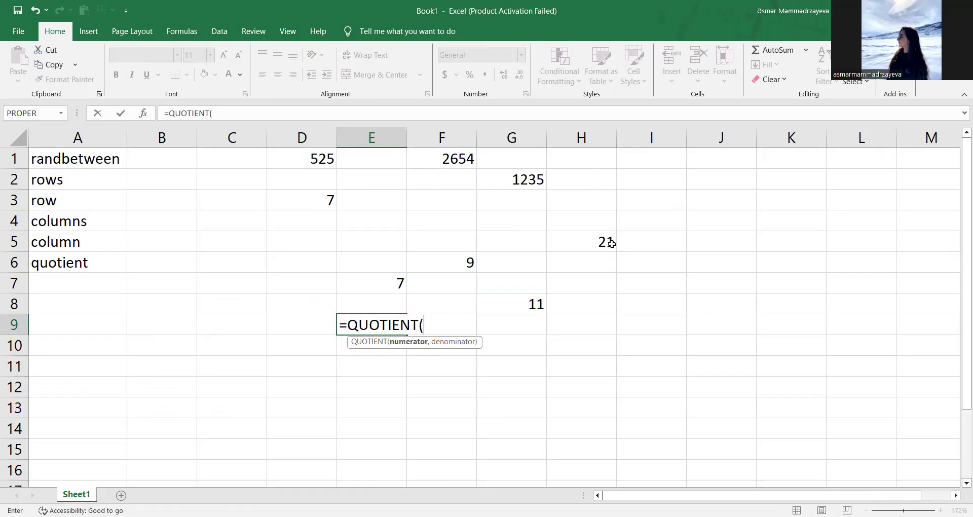
{"action": "left_click", "coordinate": [588, 243]}
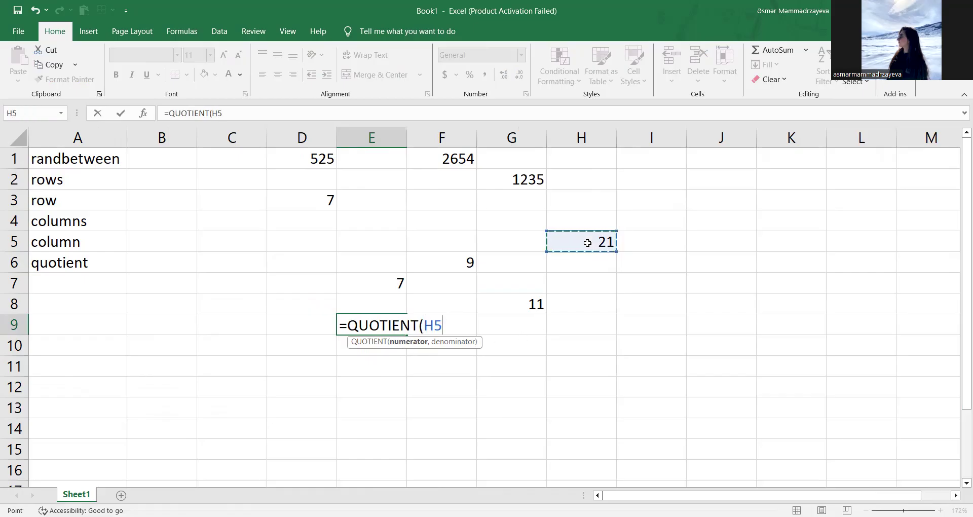
{"action": "type", "text": ","}
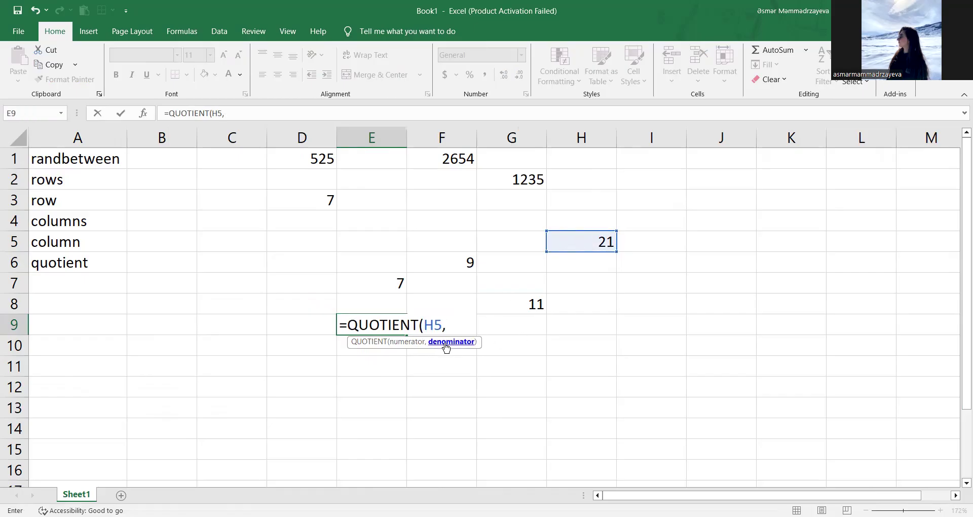
{"action": "left_click", "coordinate": [366, 279]}
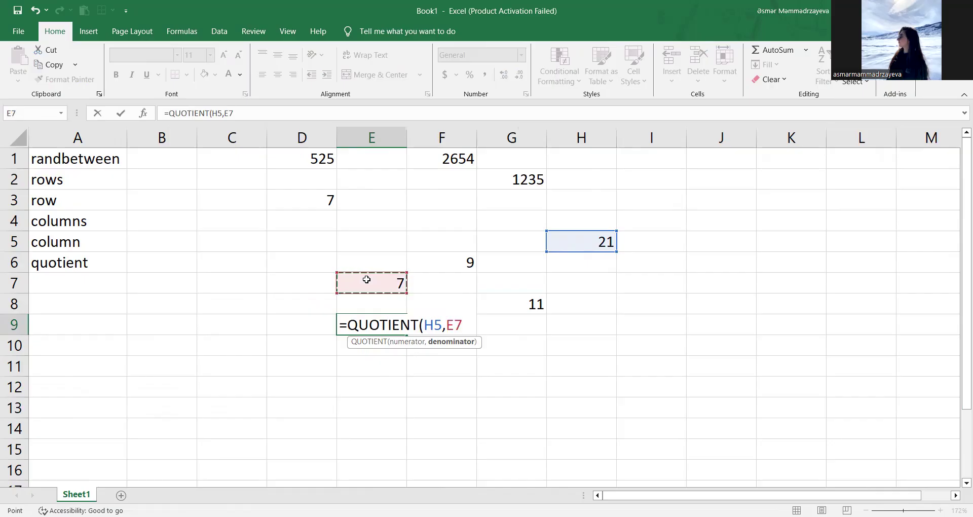
{"action": "key", "text": "Return"}
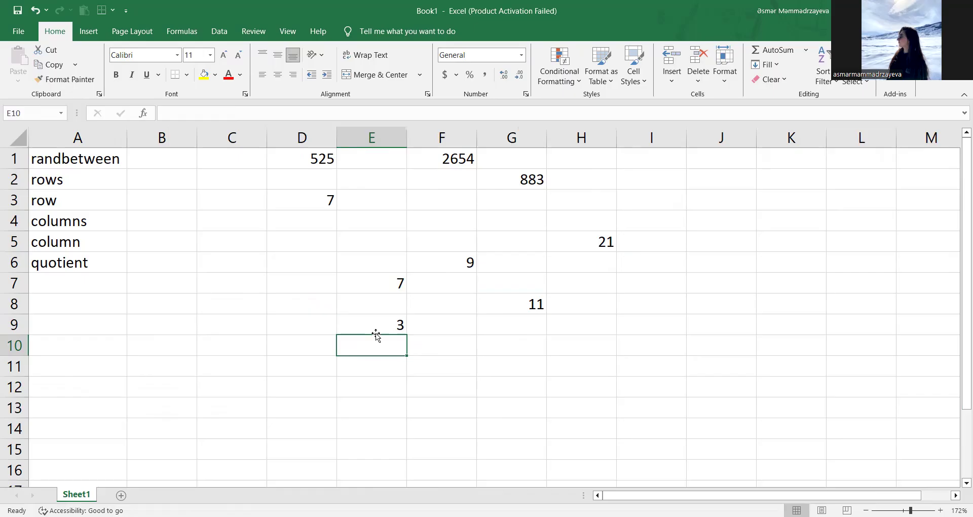
- Label cell A7 mod and enter a MOD formula in cell G10 with H5 as the number and F6 as the divisor
{"action": "left_click", "coordinate": [71, 287]}
{"action": "type", "text": "mod"}
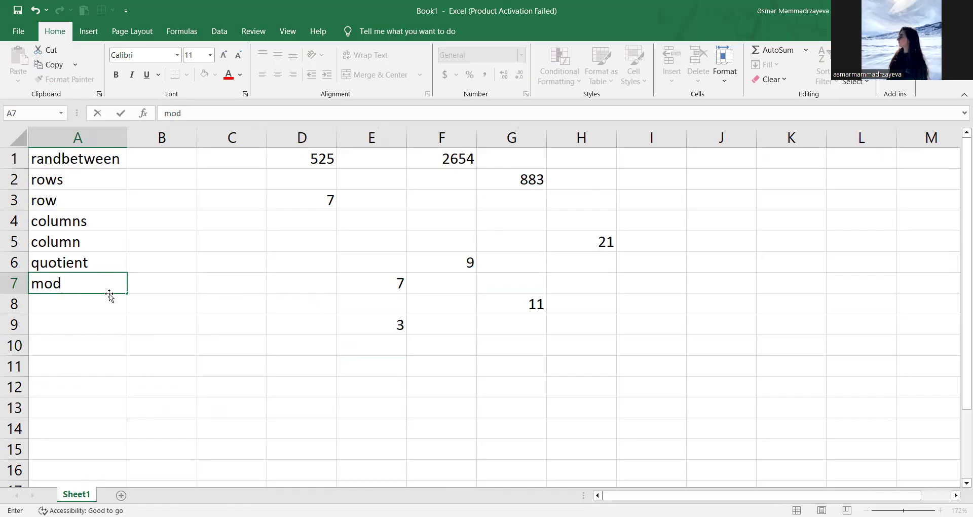
{"action": "left_click", "coordinate": [494, 352]}
{"action": "type", "text": "="}
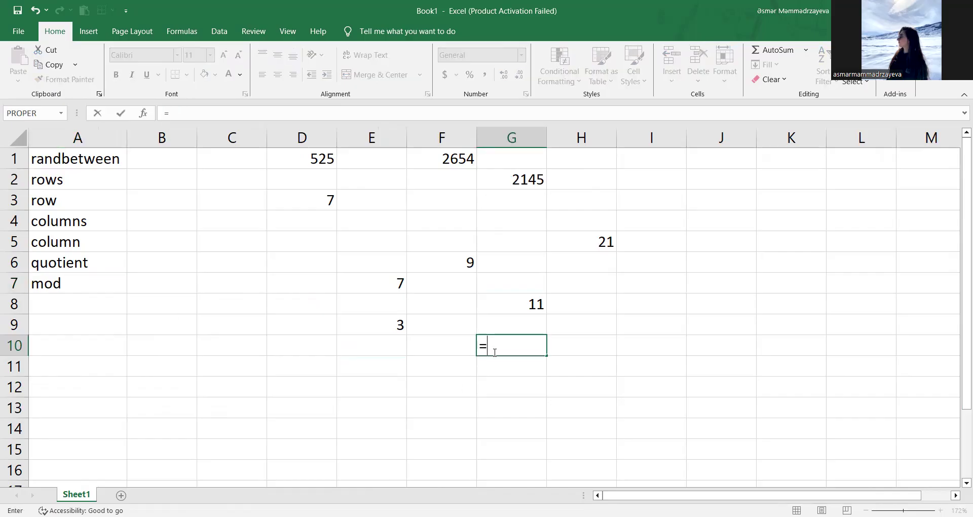
{"action": "type", "text": "MOD("}
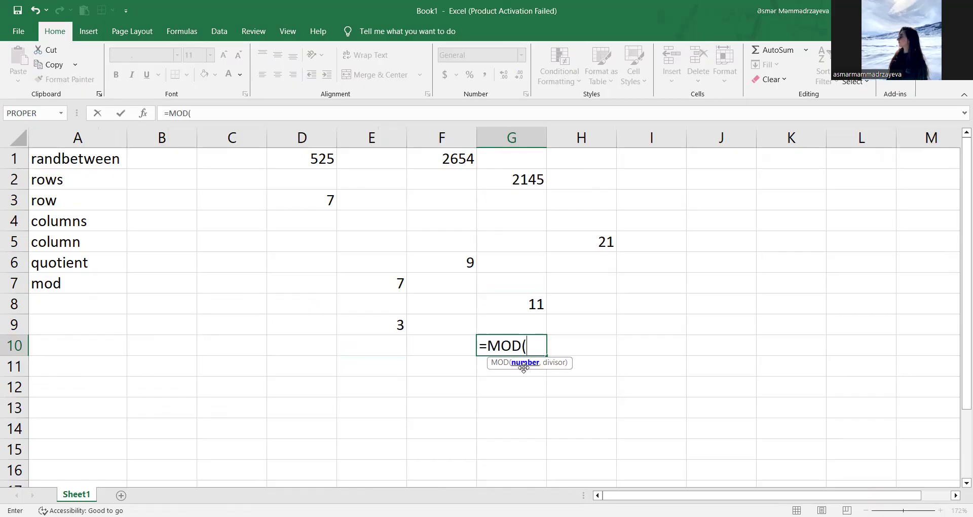
{"action": "left_click", "coordinate": [578, 247]}
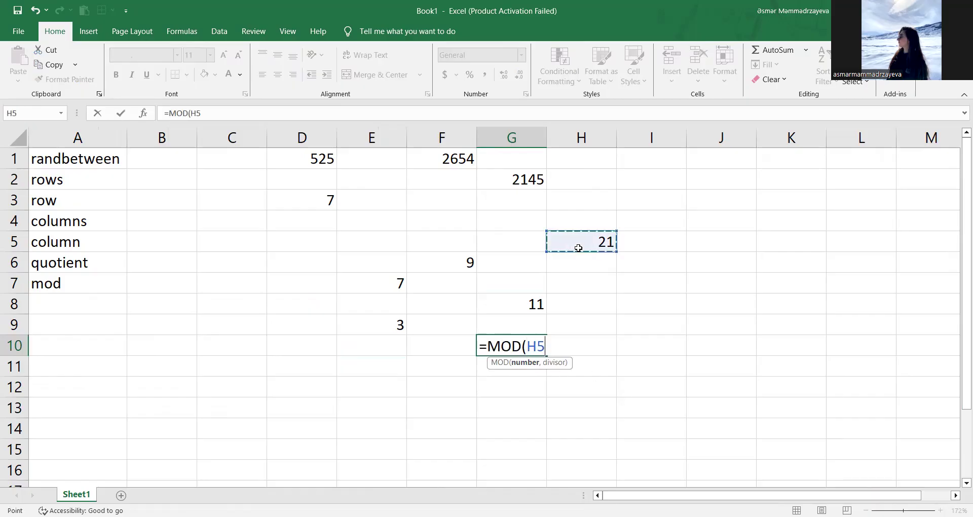
{"action": "type", "text": ","}
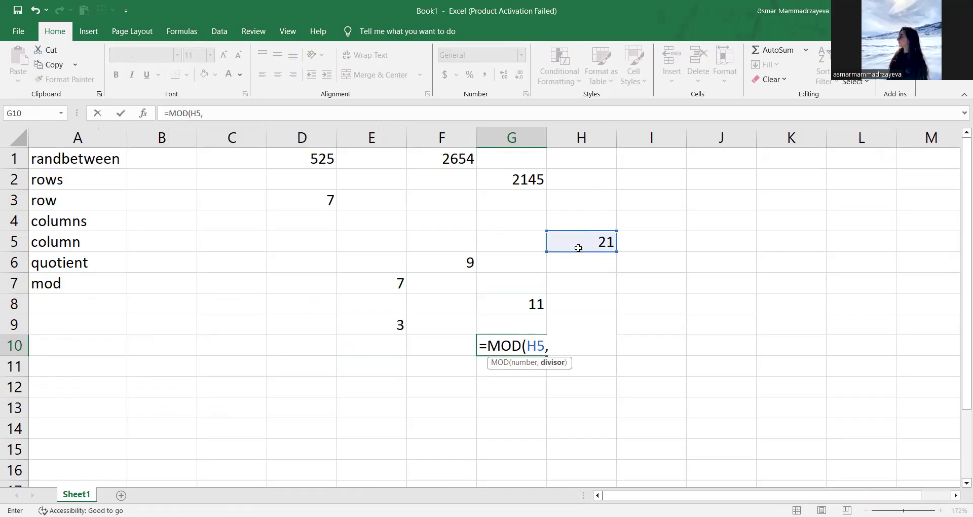
{"action": "left_click", "coordinate": [451, 264]}
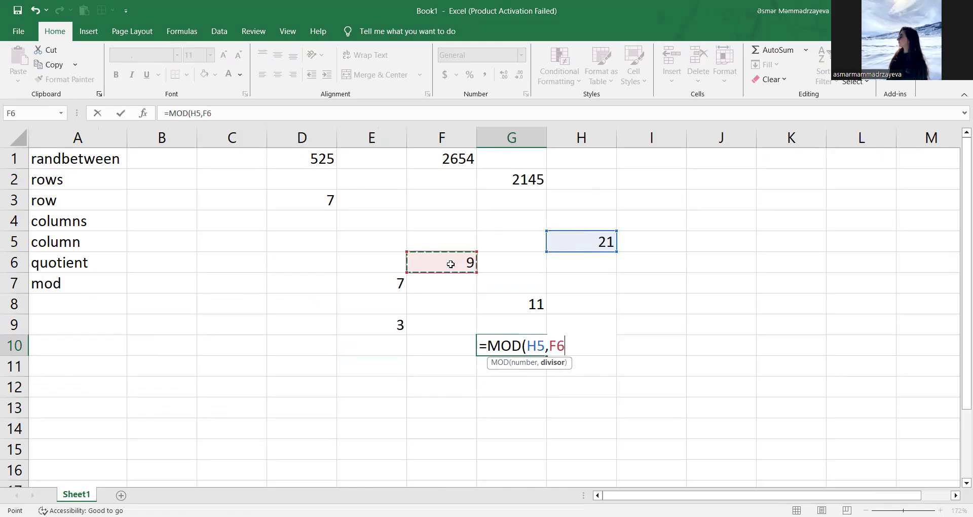
{"action": "key", "text": "Return"}
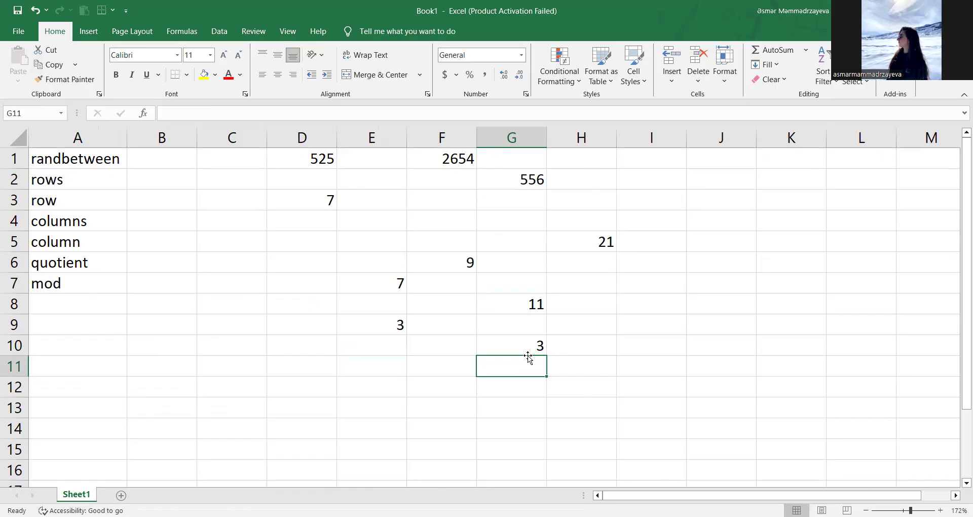
- Label cell A8 trunc and enter the number 235.487 in cell D6
{"action": "left_click", "coordinate": [76, 303]}
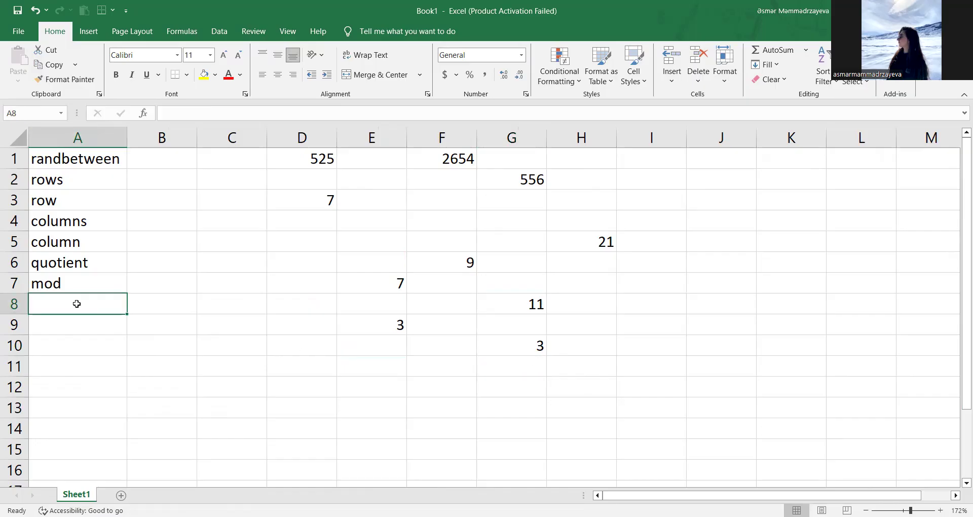
{"action": "type", "text": "trunc"}
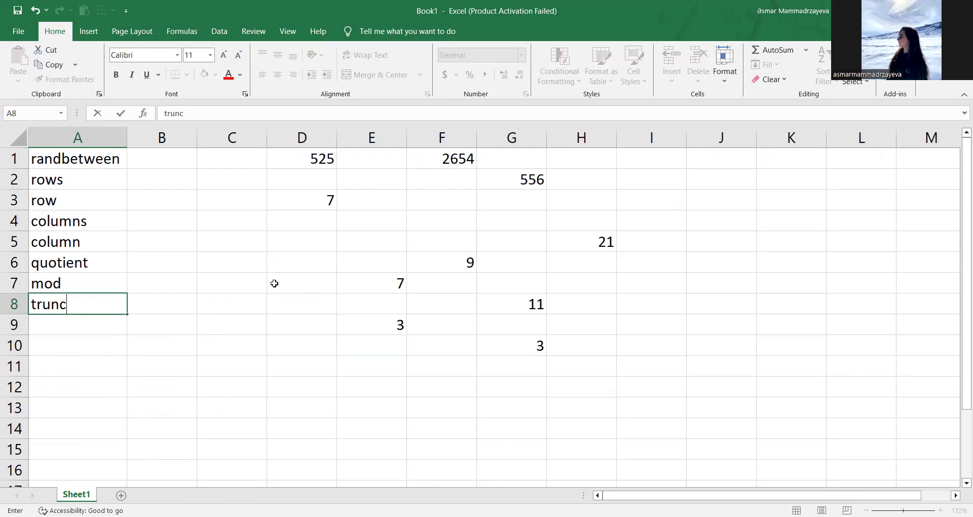
{"action": "left_click", "coordinate": [279, 266]}
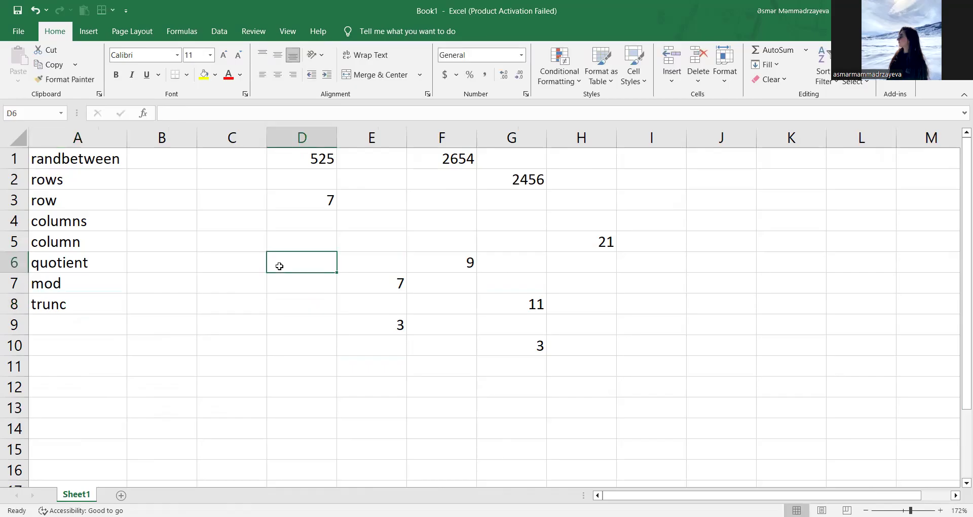
{"action": "type", "text": "235.487"}
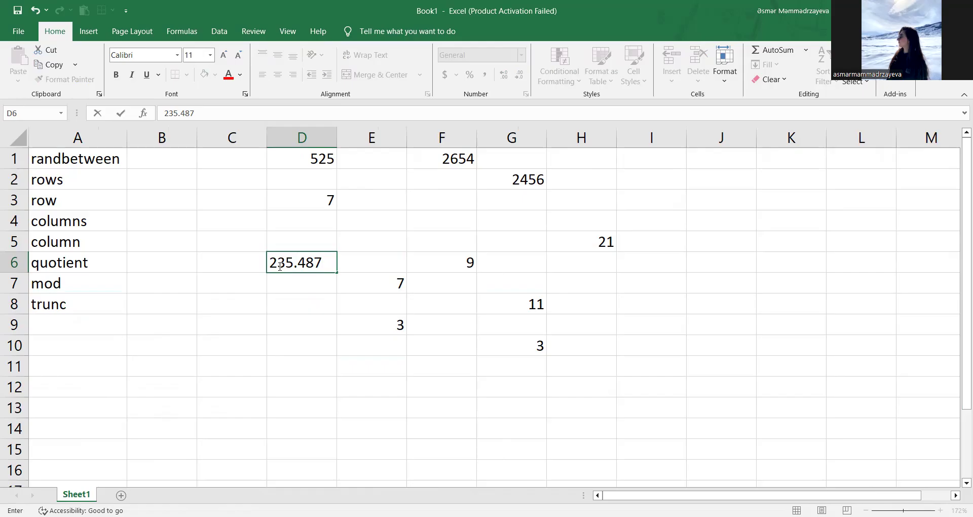
- Enter a TRUNC formula in cell D9 that truncates the number in D6 to 2 digits
{"action": "left_click", "coordinate": [276, 325]}
{"action": "type", "text": "="}
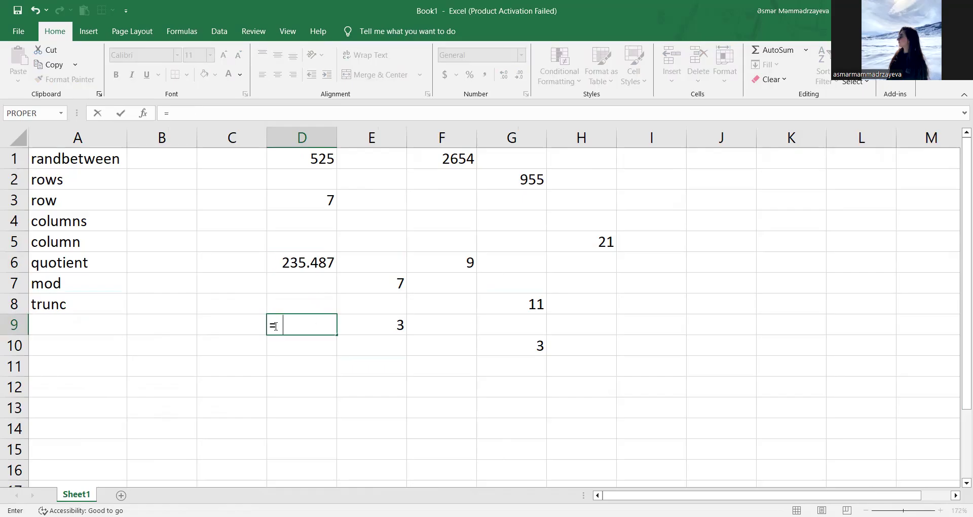
{"action": "type", "text": " TRUNC("}
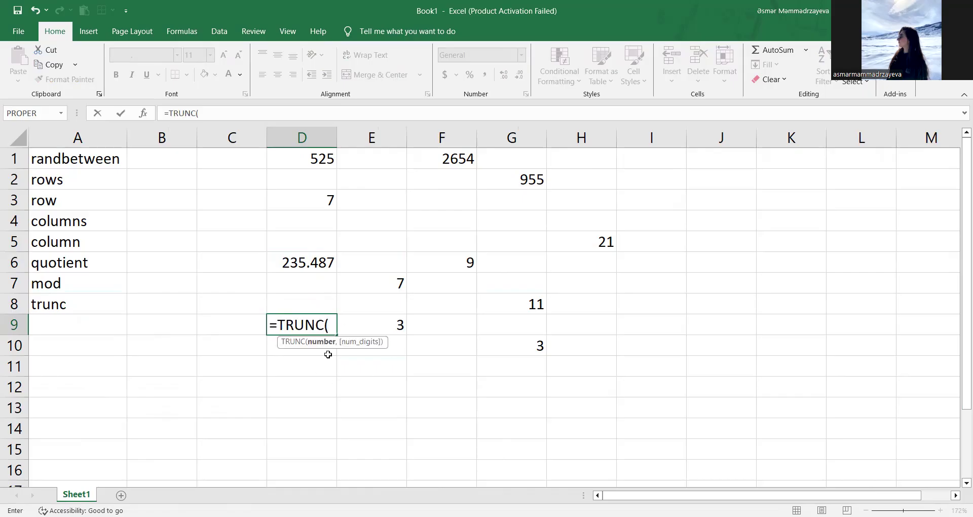
{"action": "left_click", "coordinate": [308, 260]}
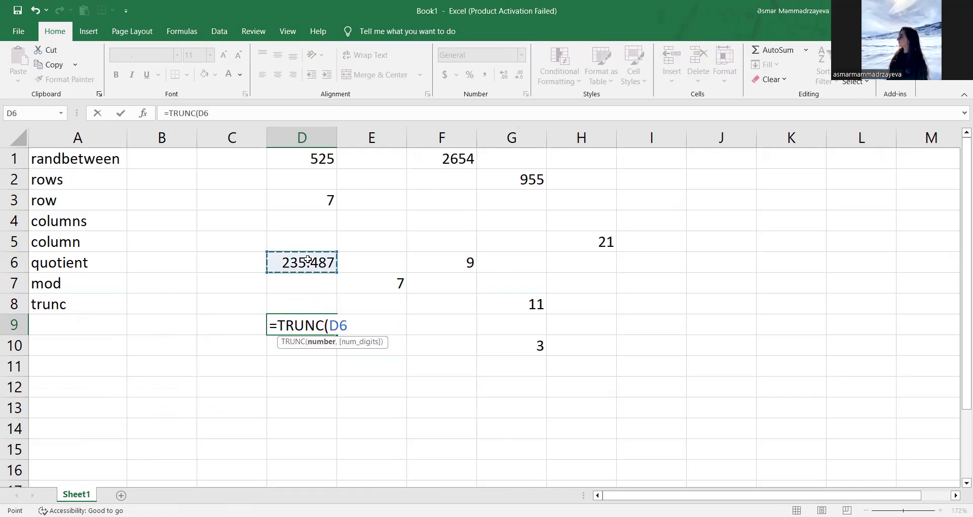
{"action": "type", "text": ","}
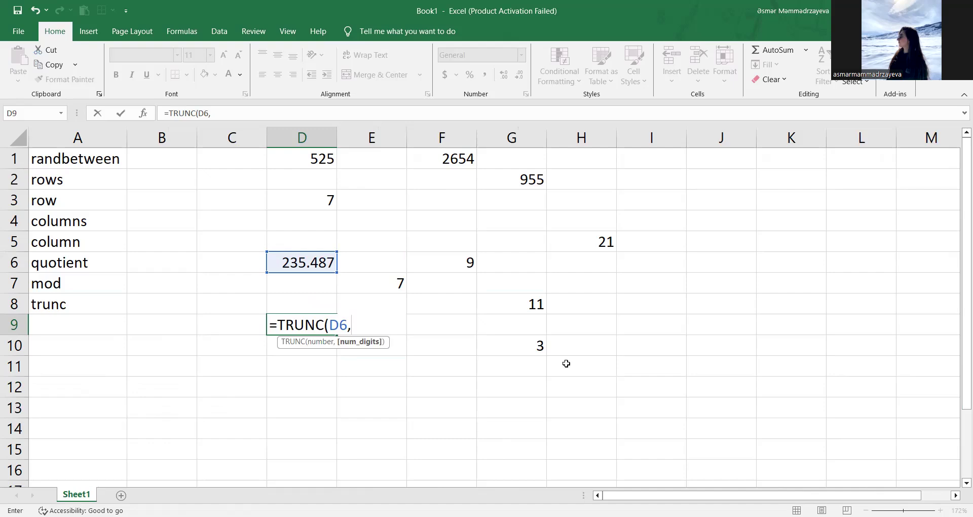
{"action": "type", "text": "2"}
{"action": "key", "text": "Return"}
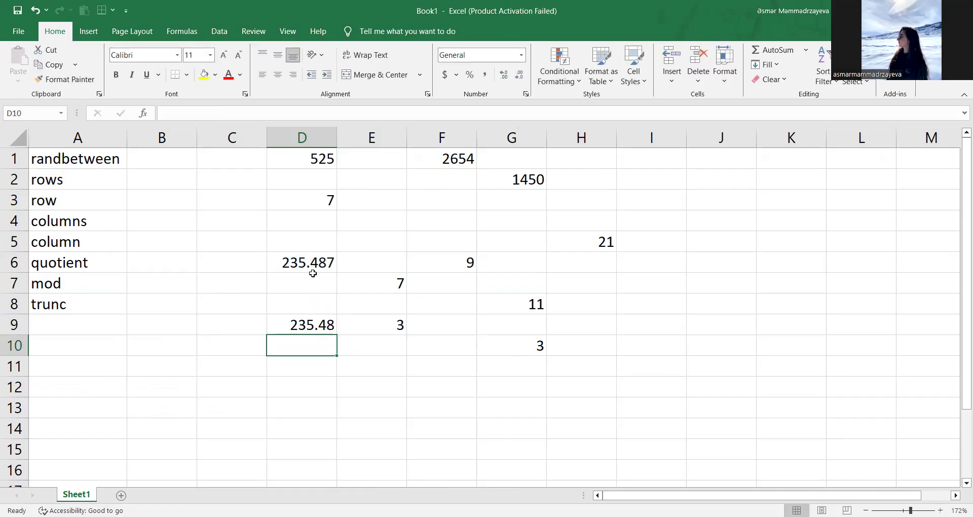
- Label cell A9 days and enter the date 25.11.2025 in cell D11, fitting column D to its contents
{"action": "left_click", "coordinate": [95, 330]}
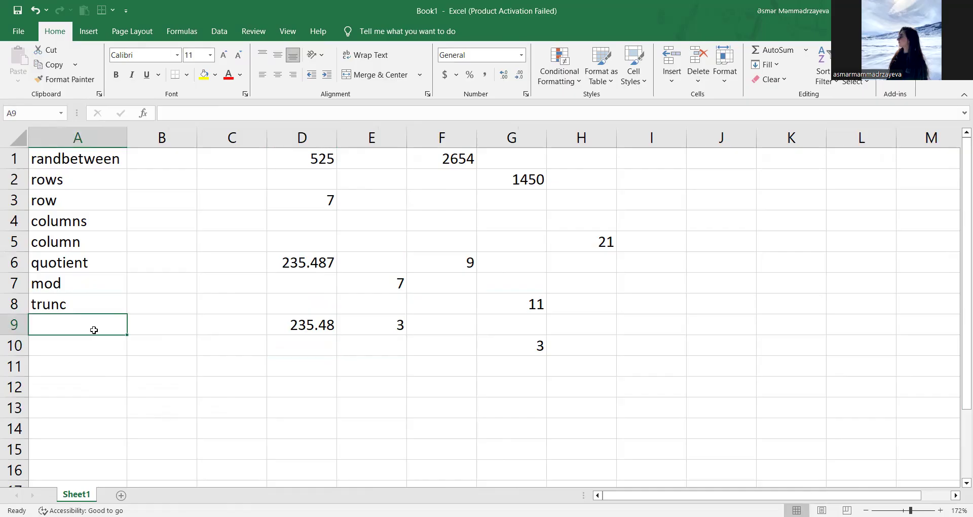
{"action": "type", "text": "days"}
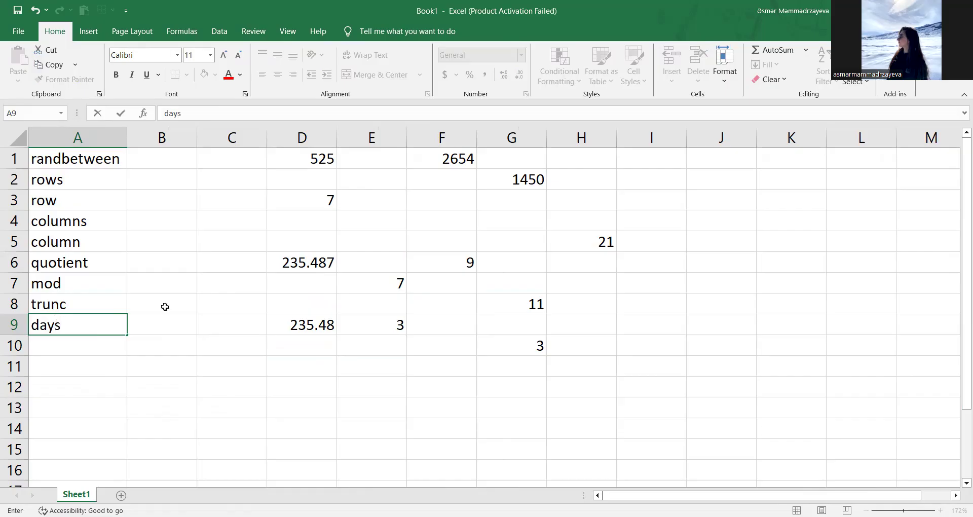
{"action": "left_click", "coordinate": [315, 360]}
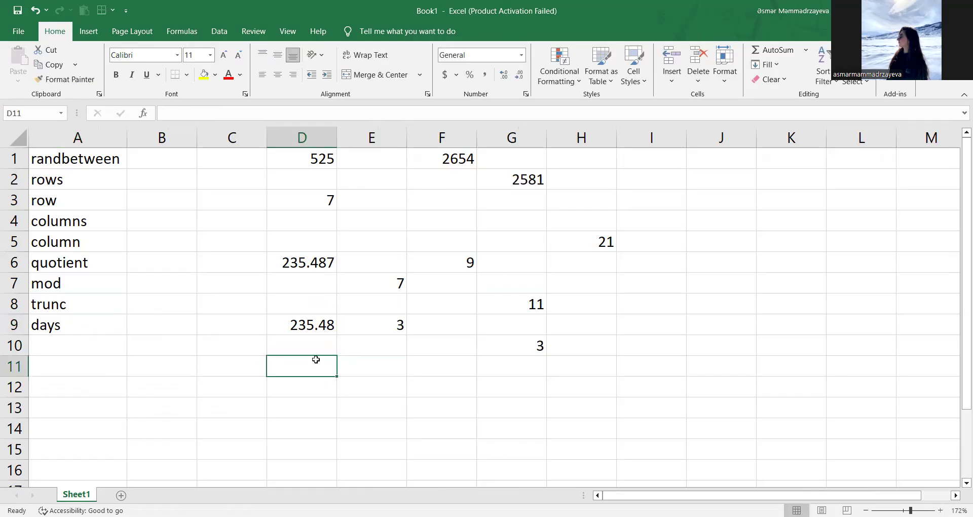
{"action": "type", "text": "25.11"}
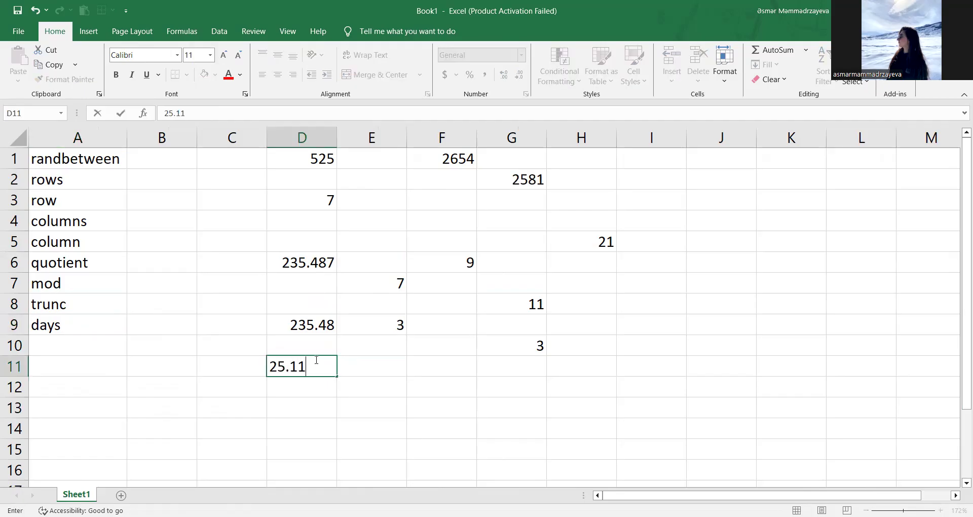
{"action": "type", "text": ".2025"}
{"action": "double_click", "coordinate": [335, 143]}
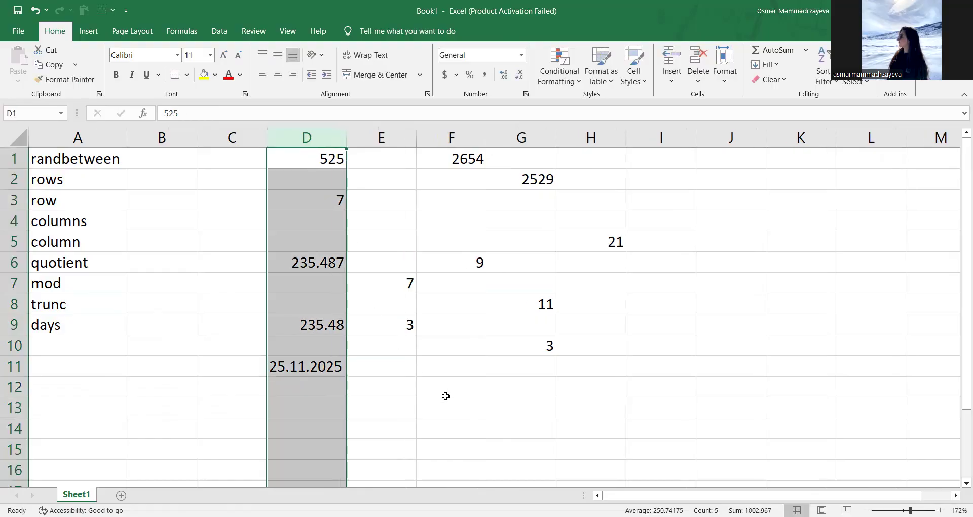
- Enter the date 12.12.2025 in cell D12
{"action": "left_click", "coordinate": [302, 385]}
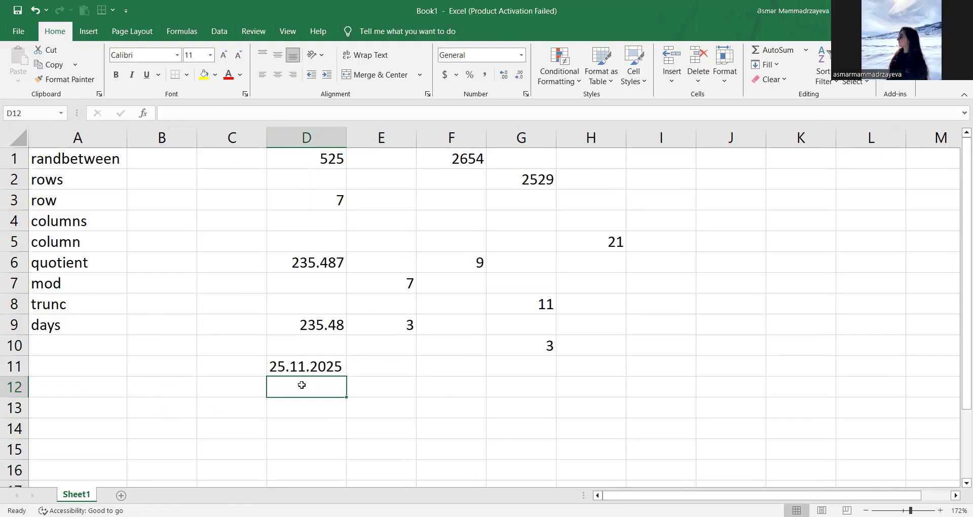
{"action": "type", "text": "12."}
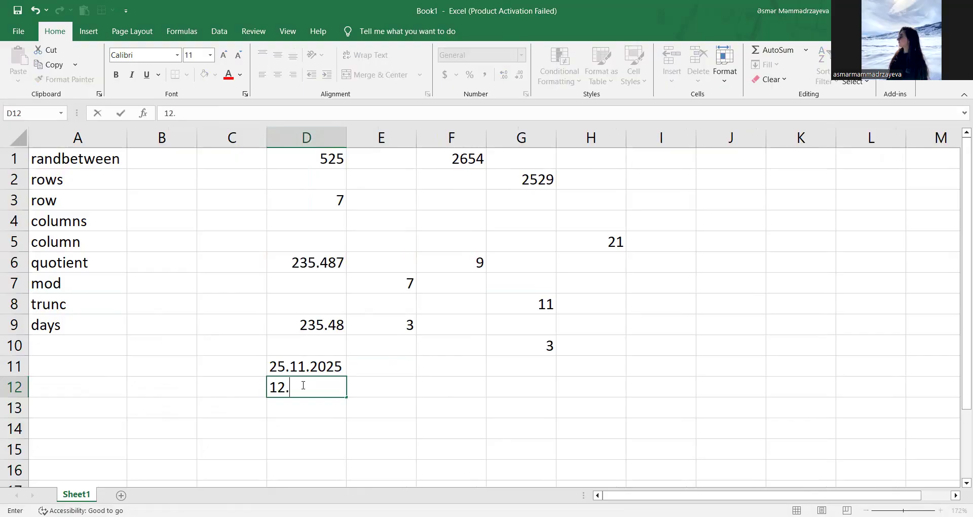
{"action": "type", "text": "12.2025"}
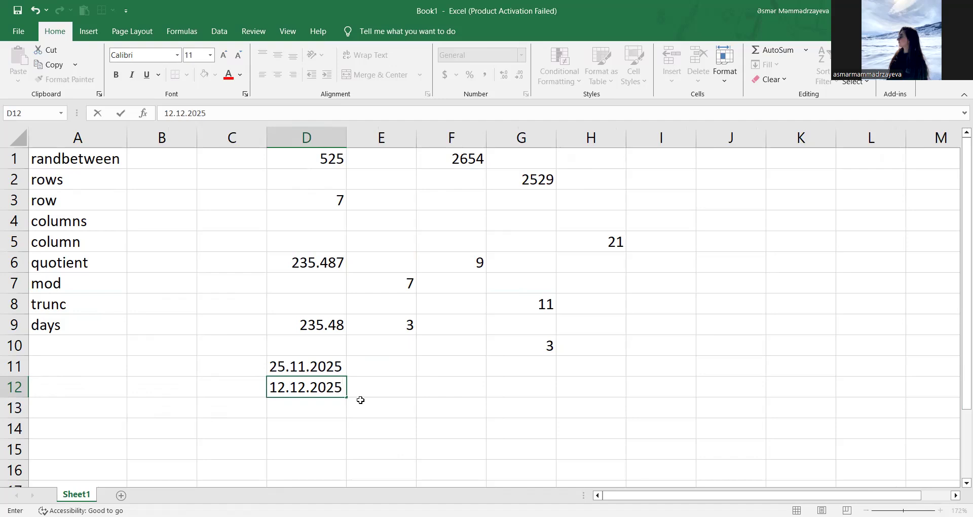
- Enter a DAYS formula in cell F11 with D12 as the end date and D11 as the start date
{"action": "left_click", "coordinate": [435, 367]}
{"action": "type", "text": "="}
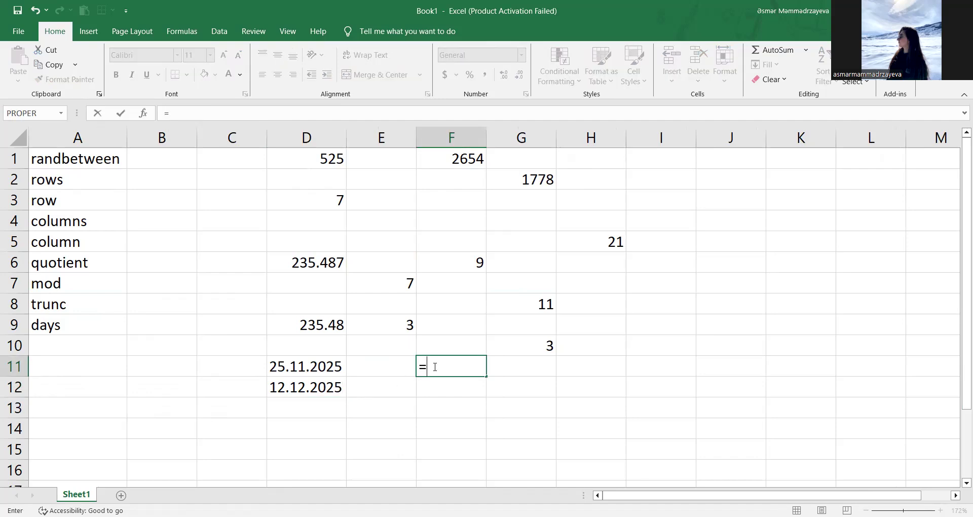
{"action": "type", "text": "DAYS("}
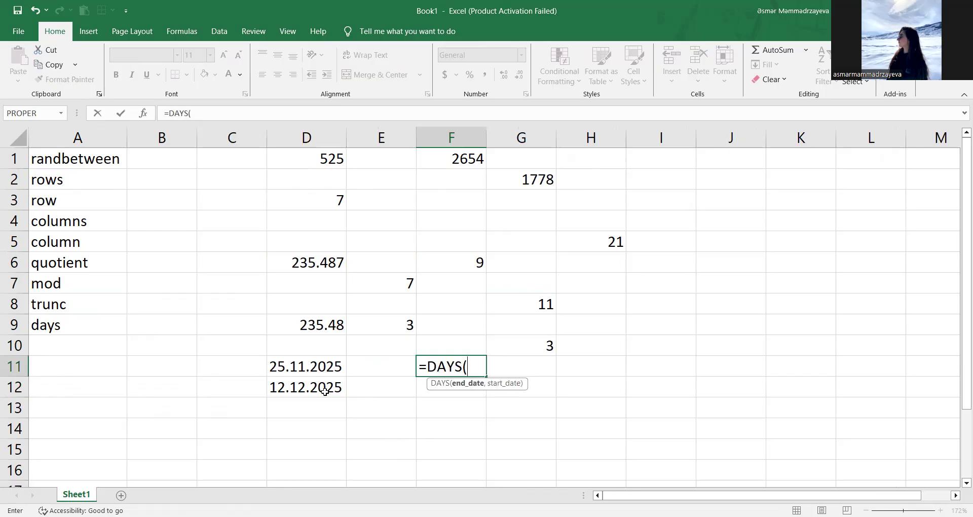
{"action": "left_click", "coordinate": [296, 390]}
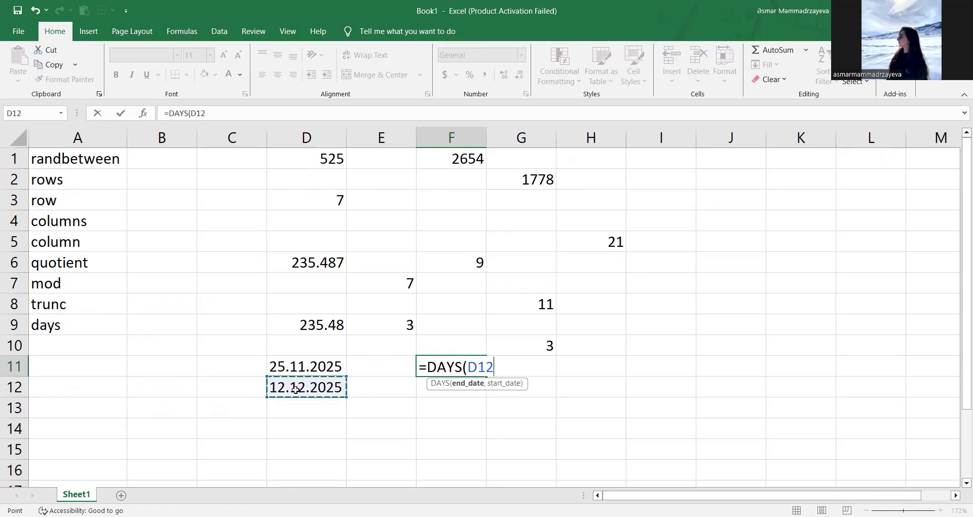
{"action": "type", "text": ","}
{"action": "left_click", "coordinate": [303, 366]}
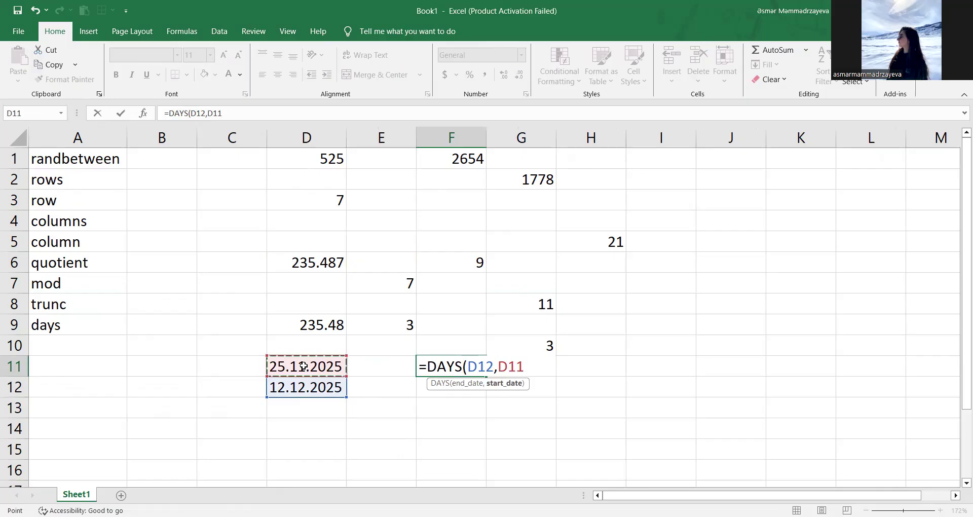
{"action": "key", "text": "Return"}
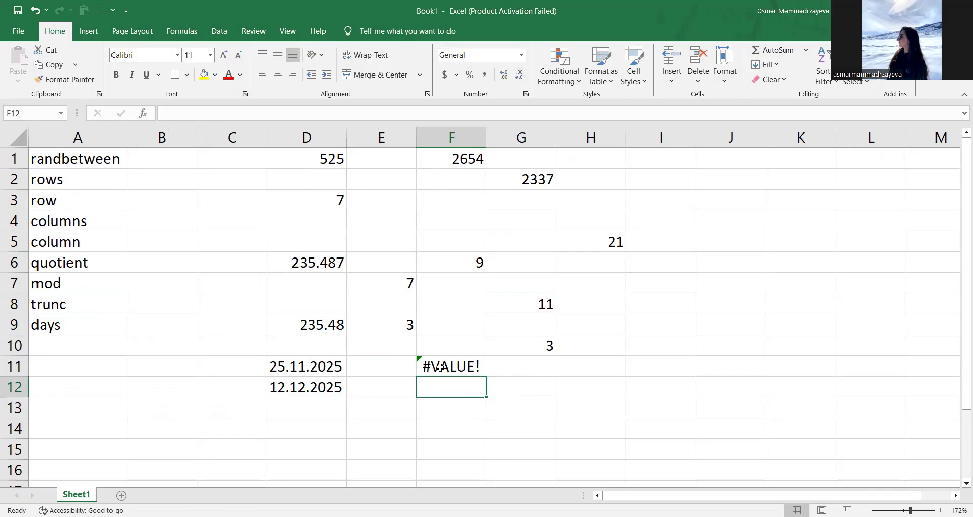
- List the function names weekday, weeknum, yearfrac, round and mround in cells A10 to A14
{"action": "left_click", "coordinate": [67, 347]}
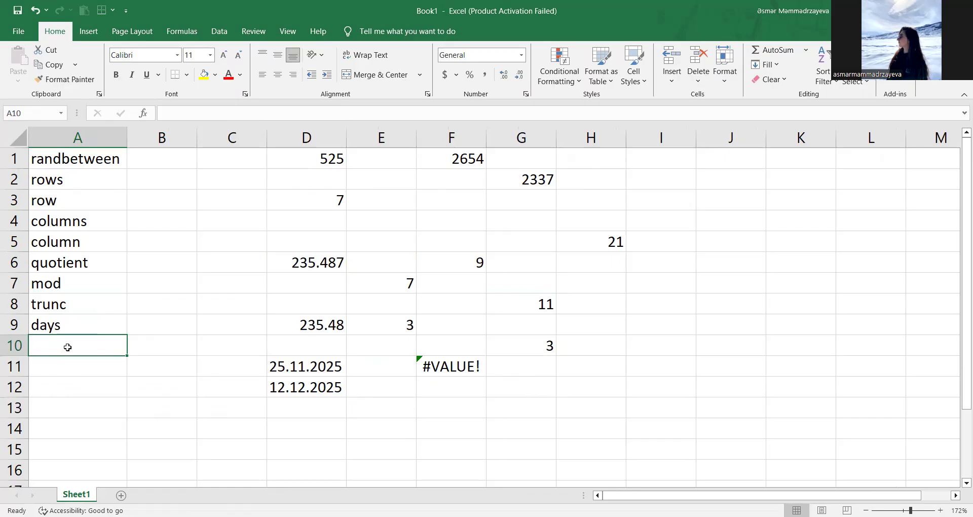
{"action": "type", "text": "weekday"}
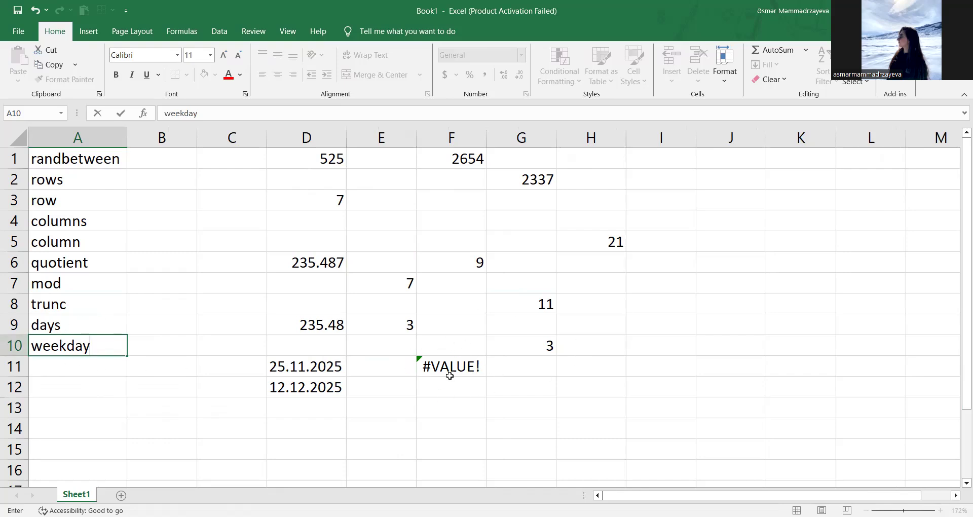
{"action": "left_click", "coordinate": [42, 367]}
{"action": "type", "text": "week"}
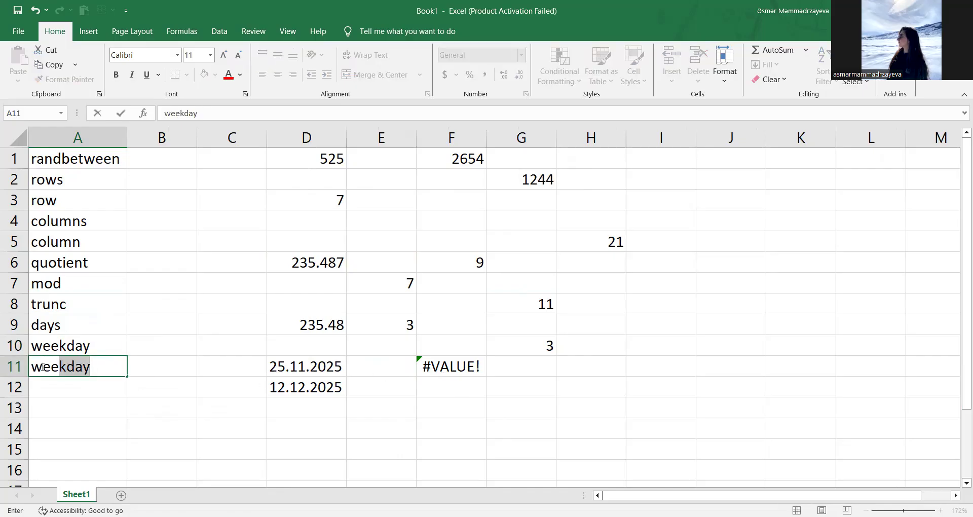
{"action": "type", "text": "num"}
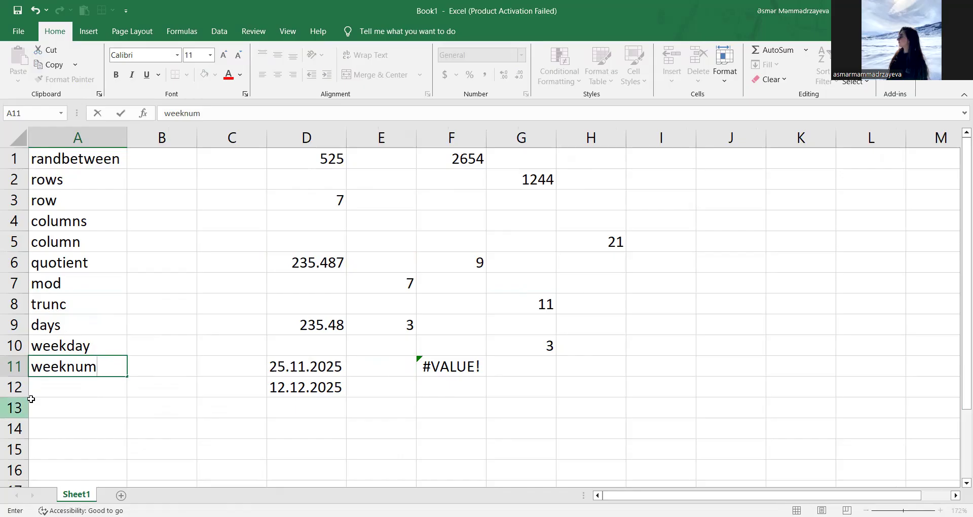
{"action": "left_click", "coordinate": [43, 391]}
{"action": "type", "text": "yearfrac"}
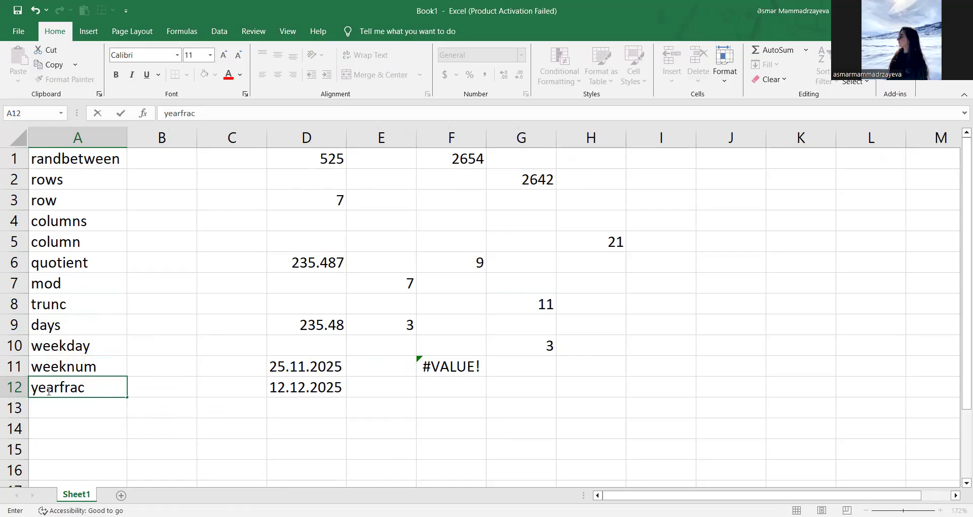
{"action": "key", "text": "Return"}
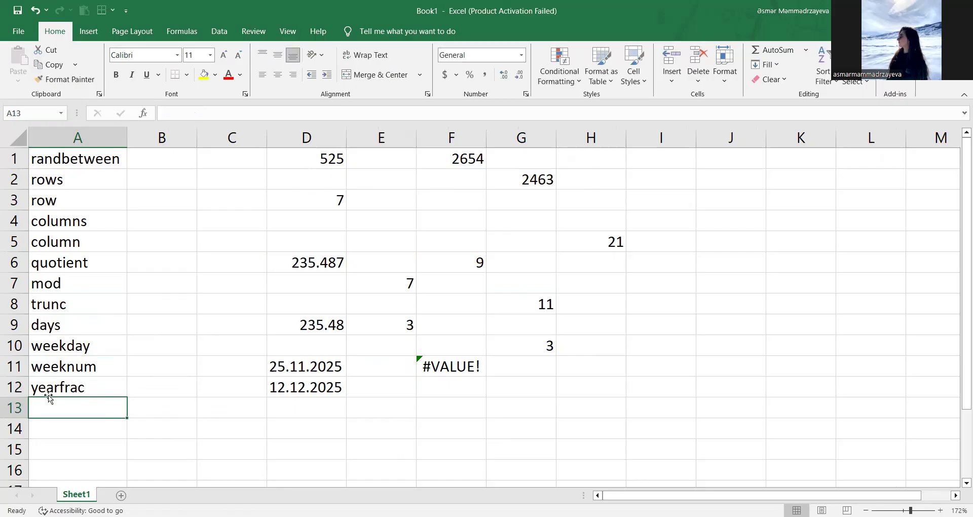
{"action": "type", "text": "round"}
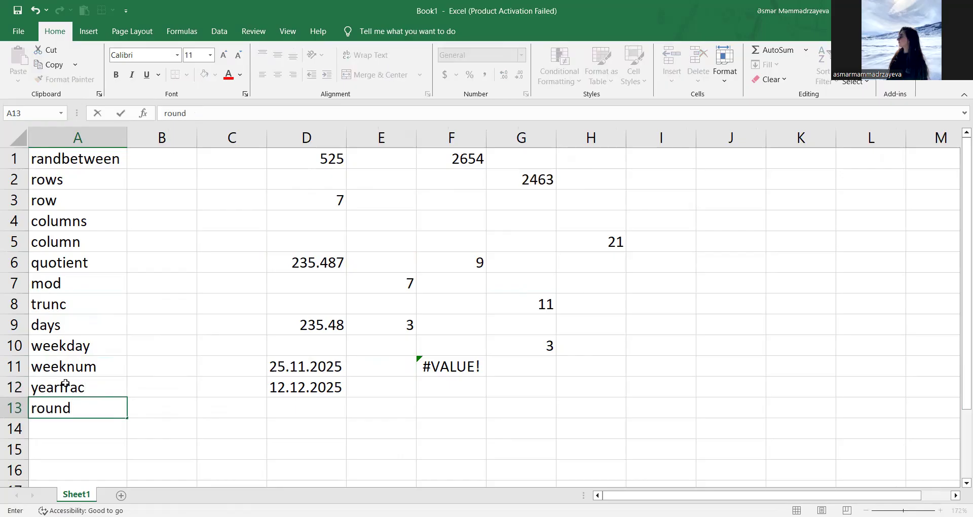
{"action": "left_click", "coordinate": [305, 414]}
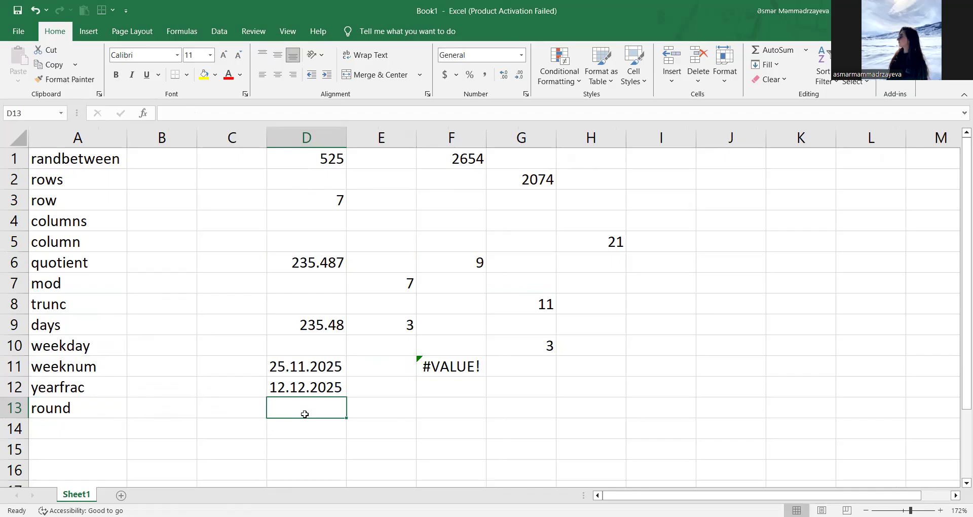
{"action": "left_click", "coordinate": [66, 427]}
{"action": "type", "text": "m"}
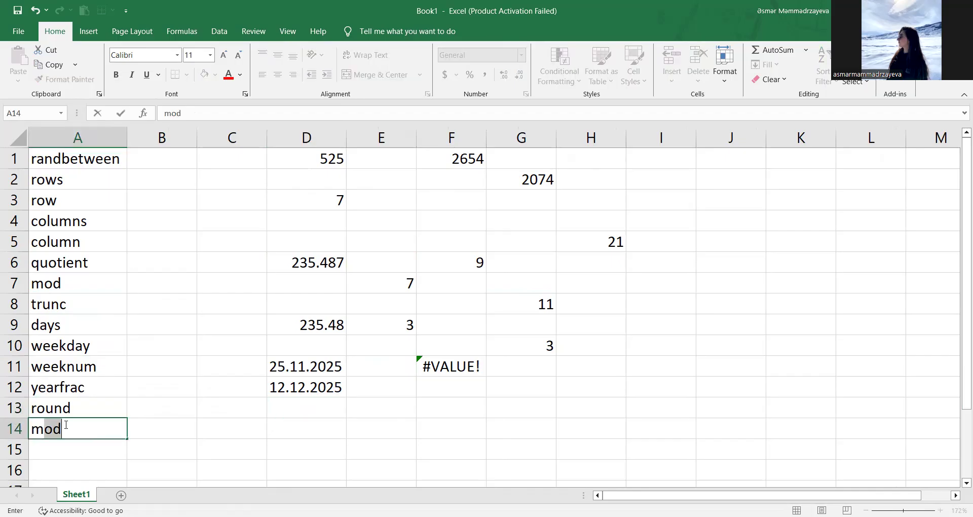
{"action": "type", "text": "round"}
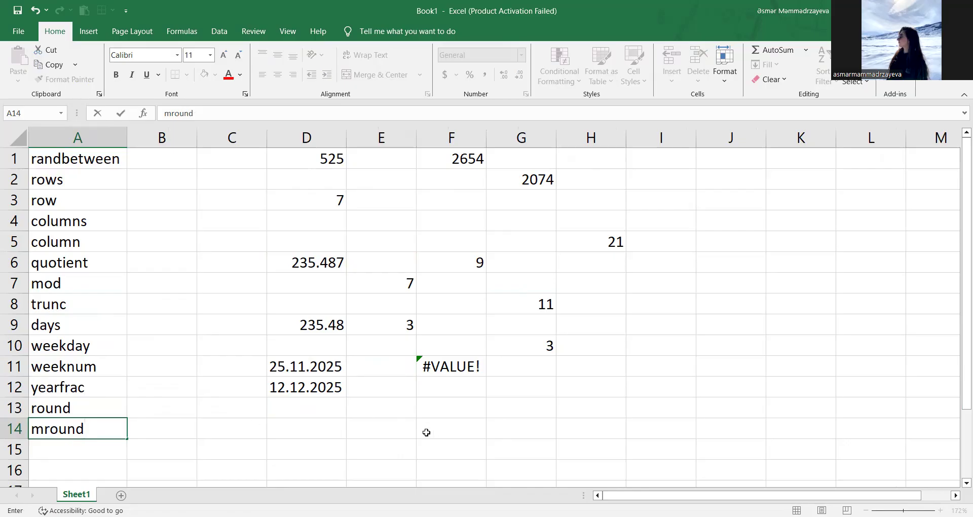
- Enter 100 in cell F13 and an MROUND formula in cell G14 with F13 as the number and E9 as the multiple
{"action": "left_click", "coordinate": [420, 415]}
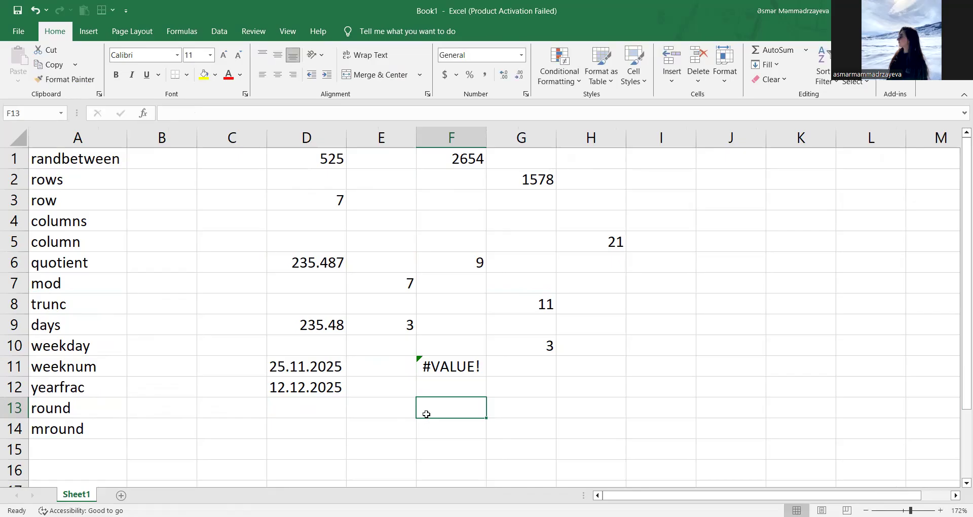
{"action": "type", "text": "100"}
{"action": "left_click", "coordinate": [524, 432]}
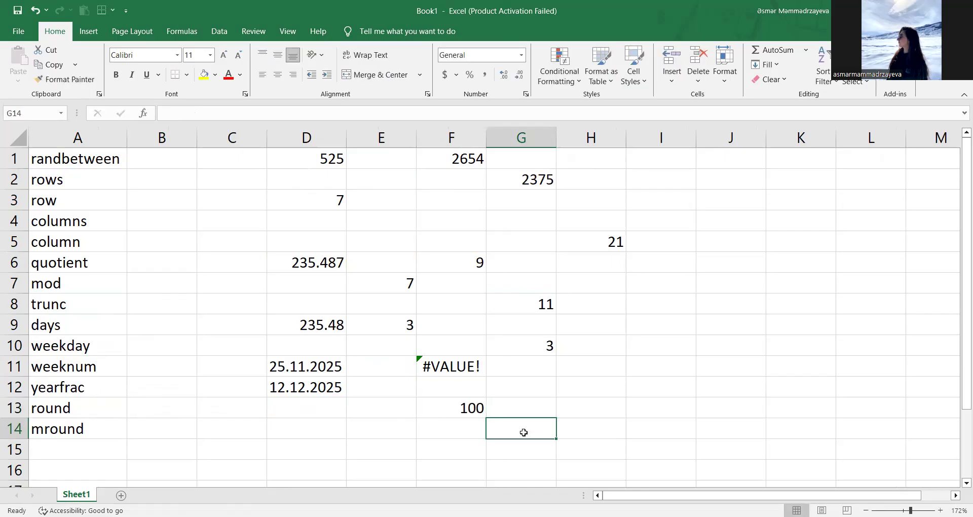
{"action": "type", "text": "="}
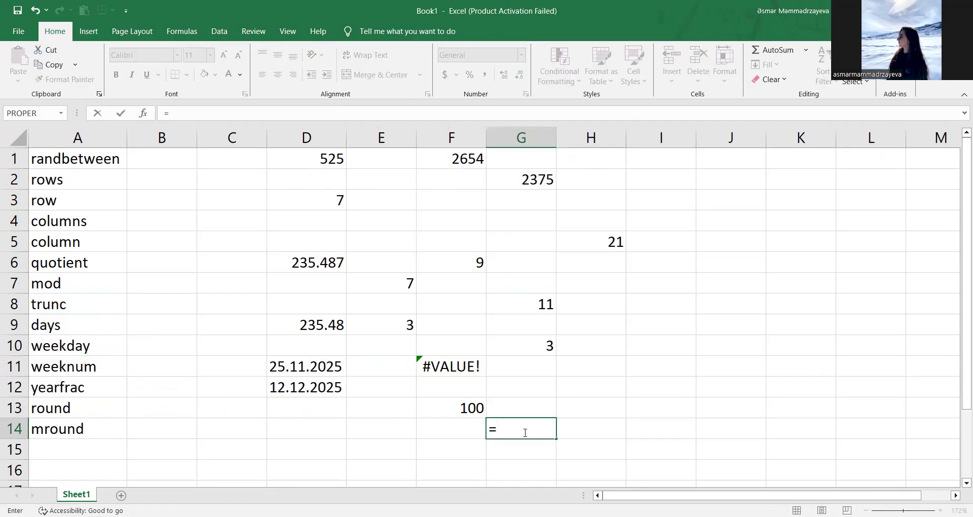
{"action": "type", "text": "MROUND("}
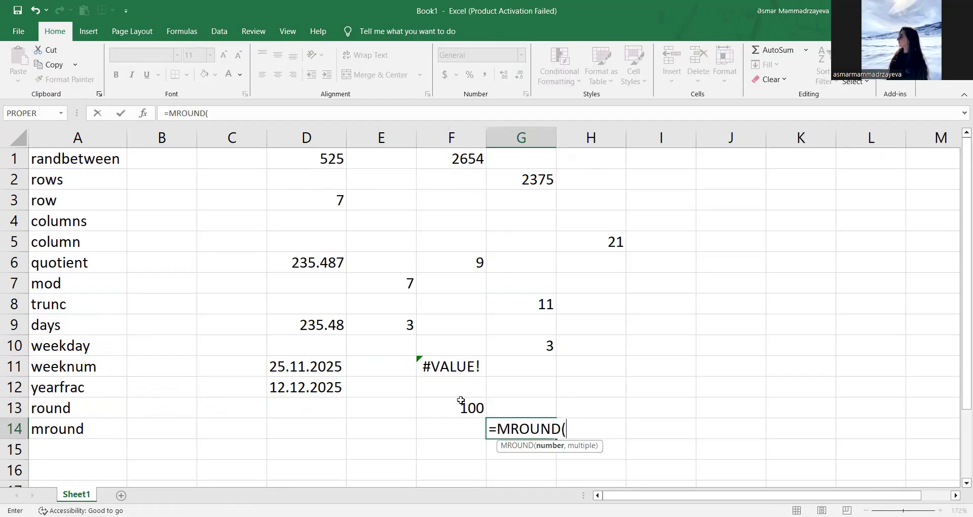
{"action": "left_click", "coordinate": [459, 420]}
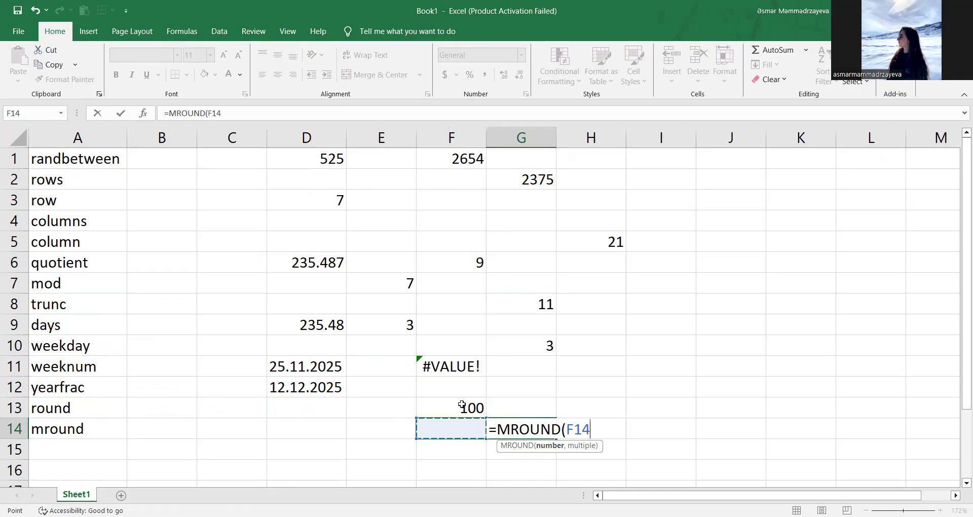
{"action": "left_click", "coordinate": [462, 406]}
{"action": "type", "text": ","}
{"action": "left_click", "coordinate": [409, 325]}
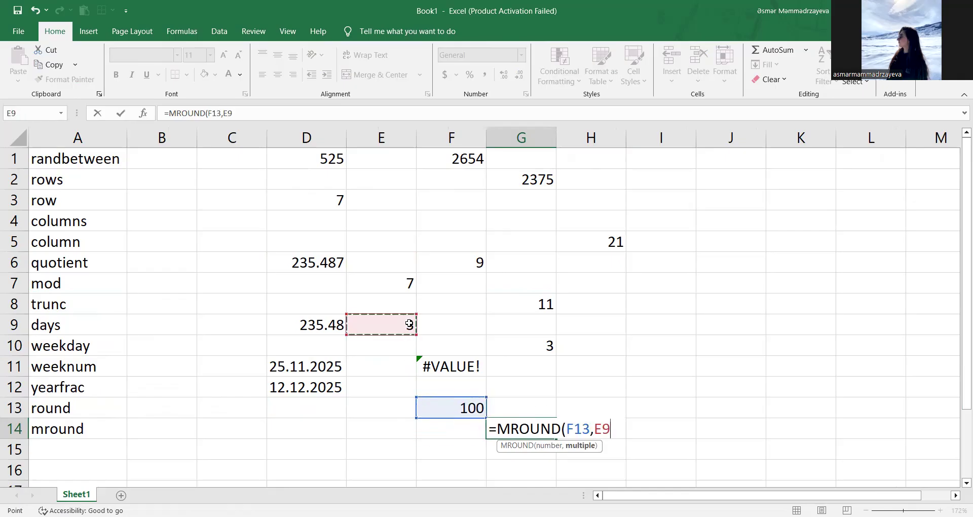
{"action": "key", "text": "Return"}
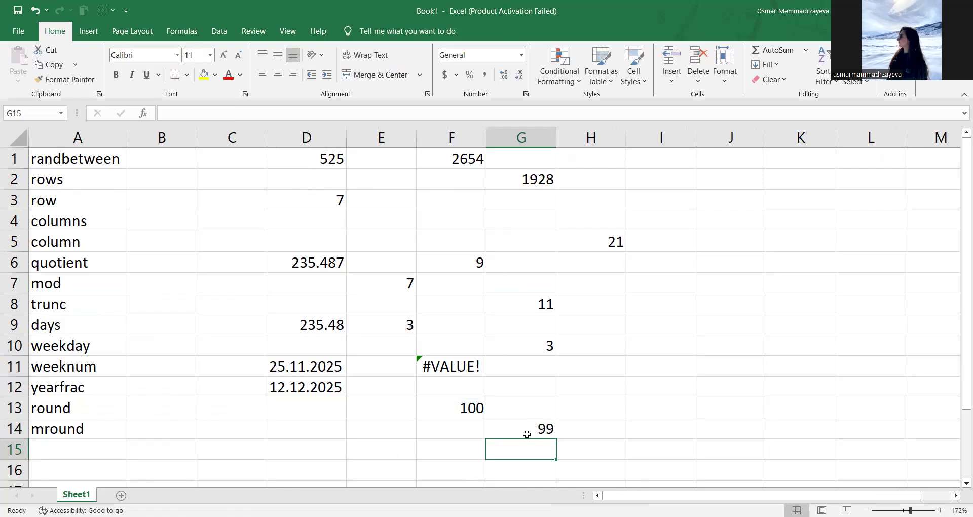
{"action": "left_click", "coordinate": [919, 213]}
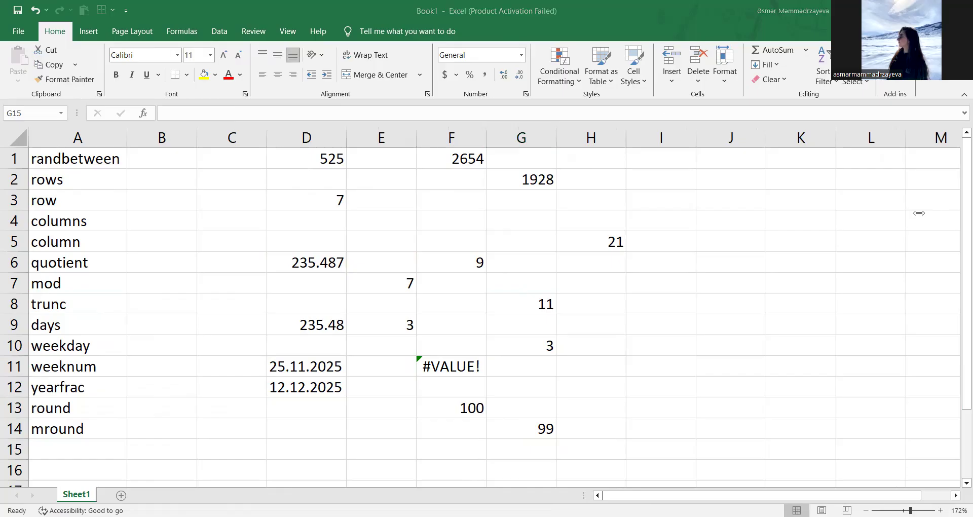